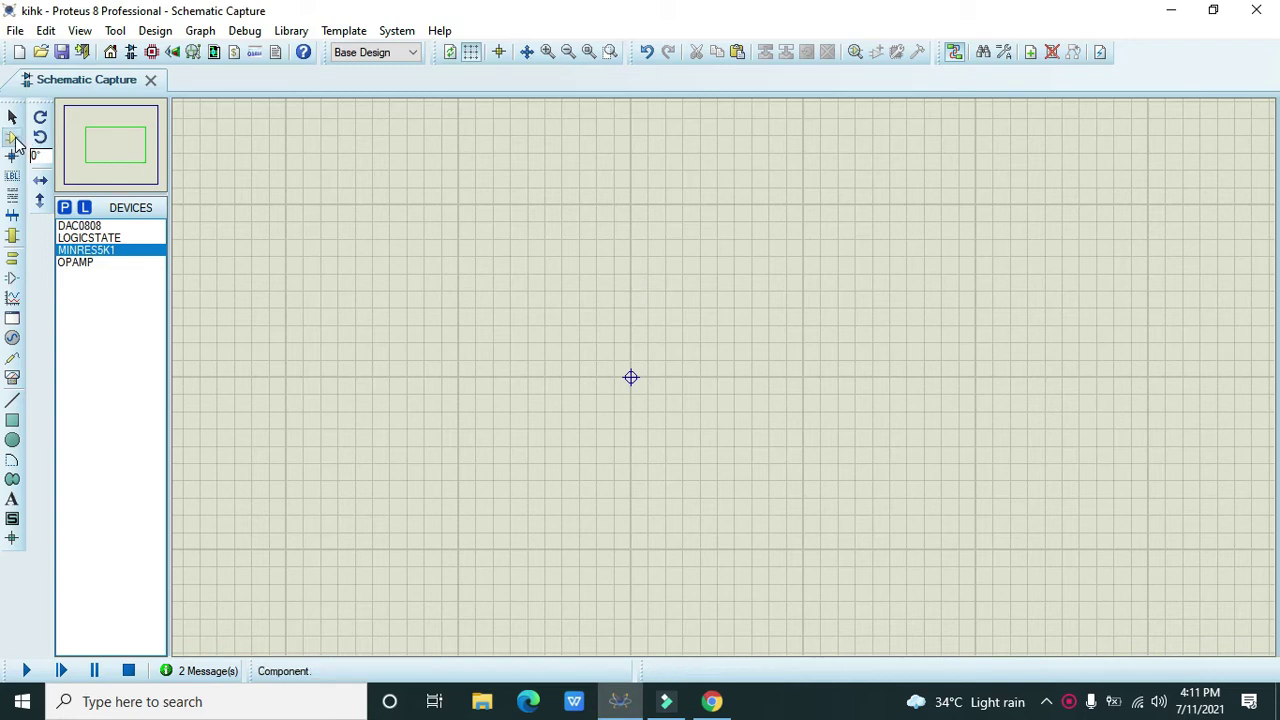
Pick DAC0808 from the 0808 search results and place it near the sheet centre as U1.
left_click(65, 209)
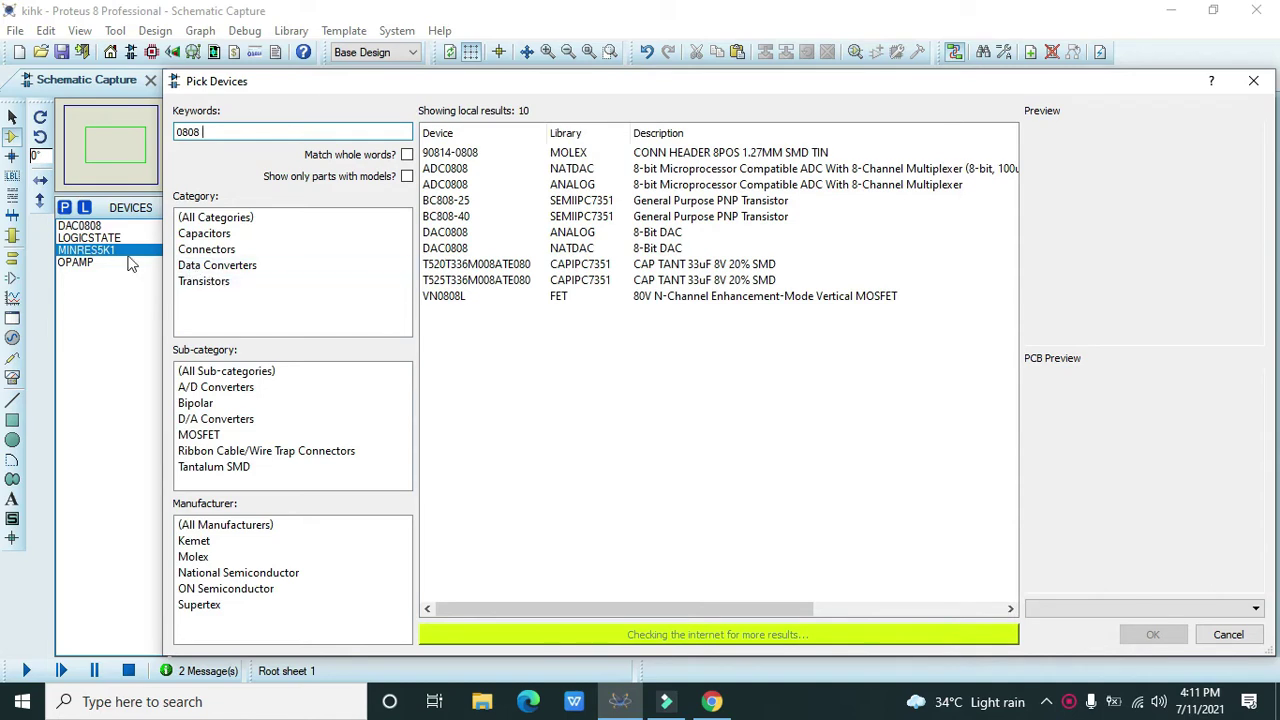
left_click(462, 302)
key("Up")
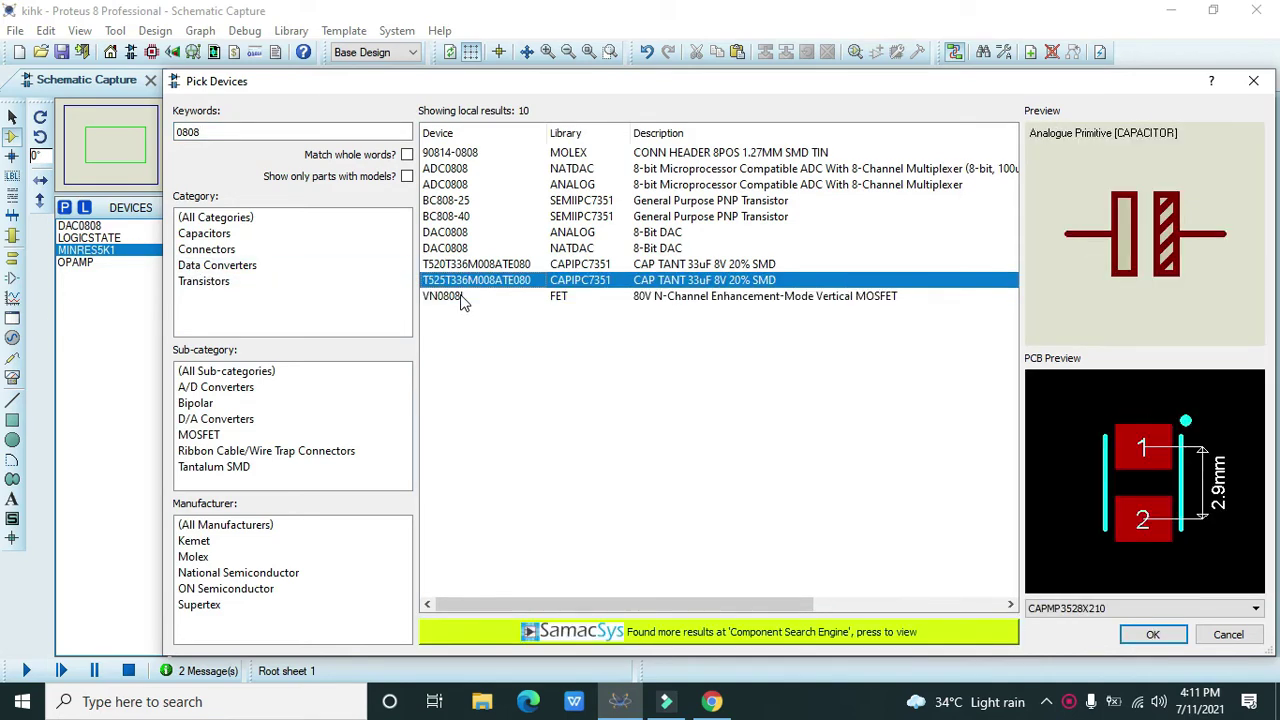
key("Up")
key("Up")
key("Up")
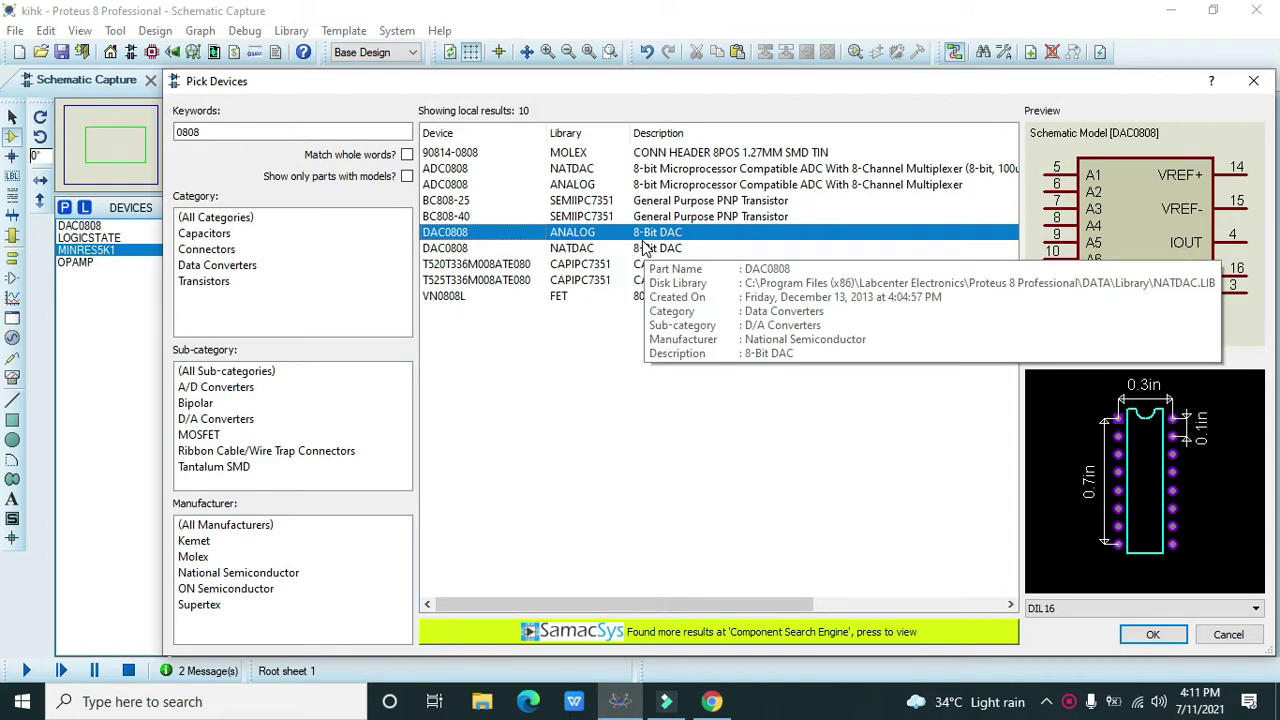
left_click(1152, 634)
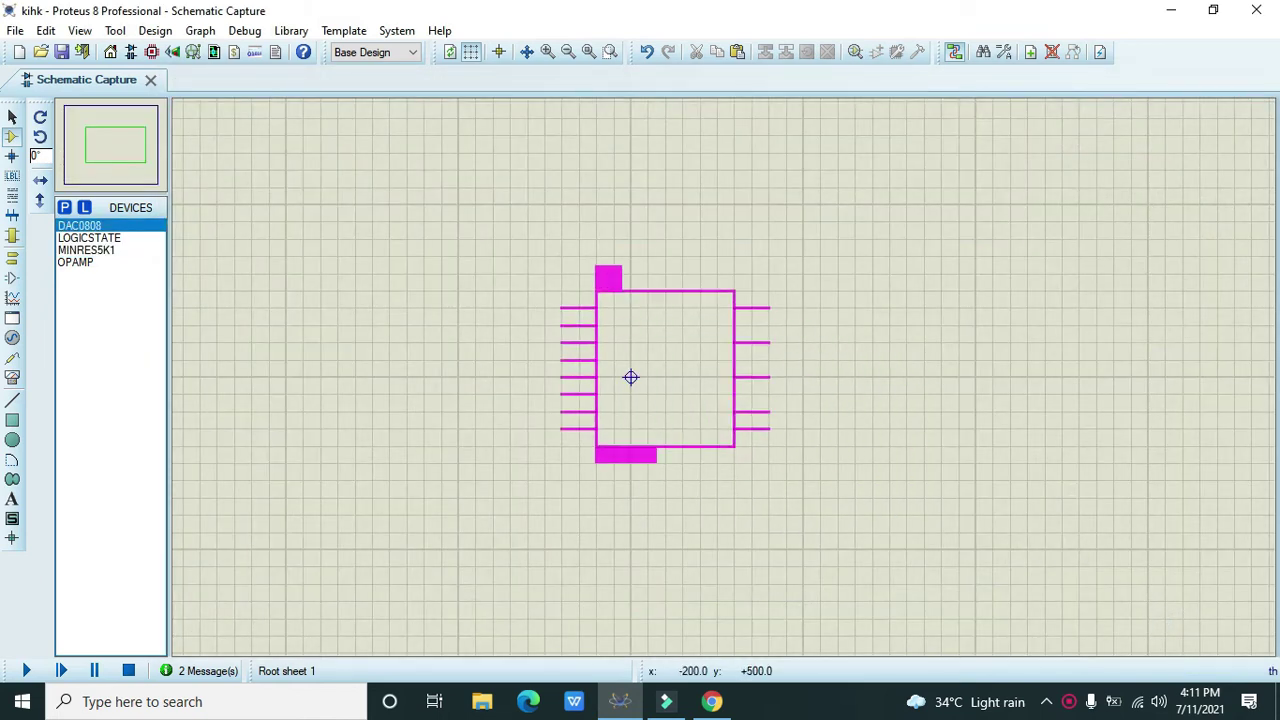
left_click(629, 374)
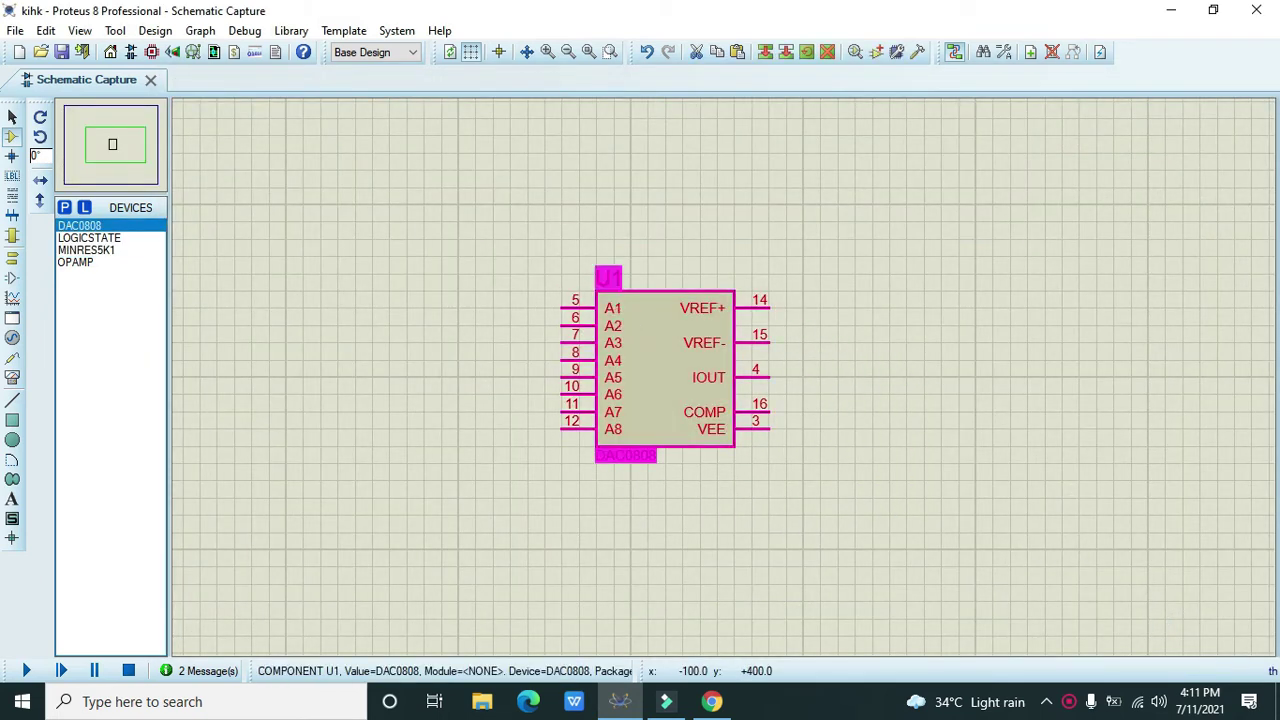
left_click_drag(614, 312, 597, 295)
left_click(523, 262)
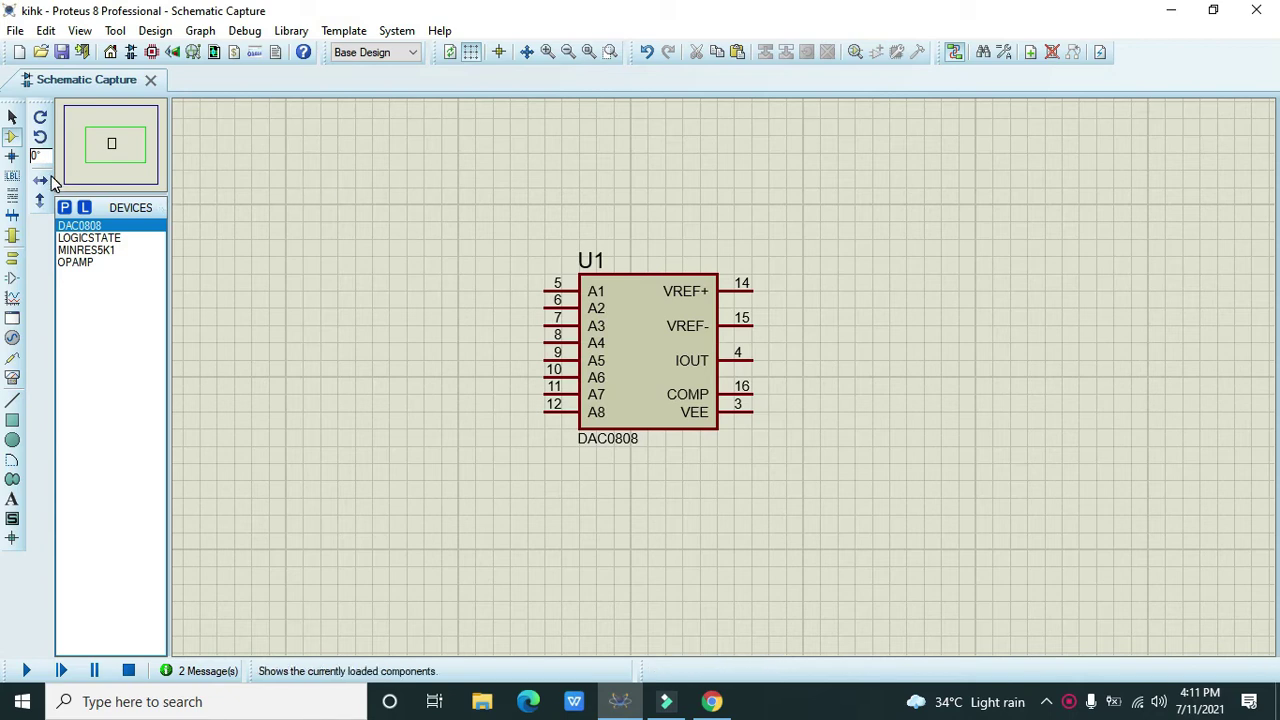
Choose the LOGICSTATE source from a 'logic sta' device search.
left_click(65, 209)
type("lo")
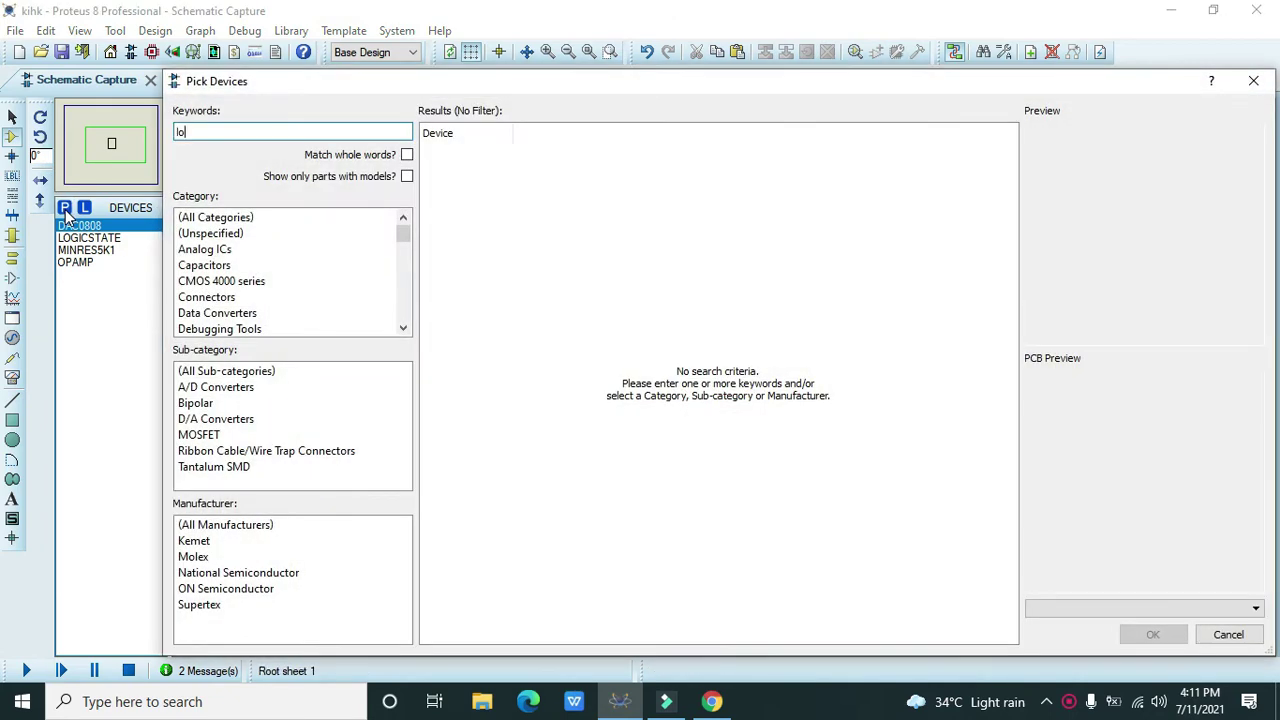
type("gic sta")
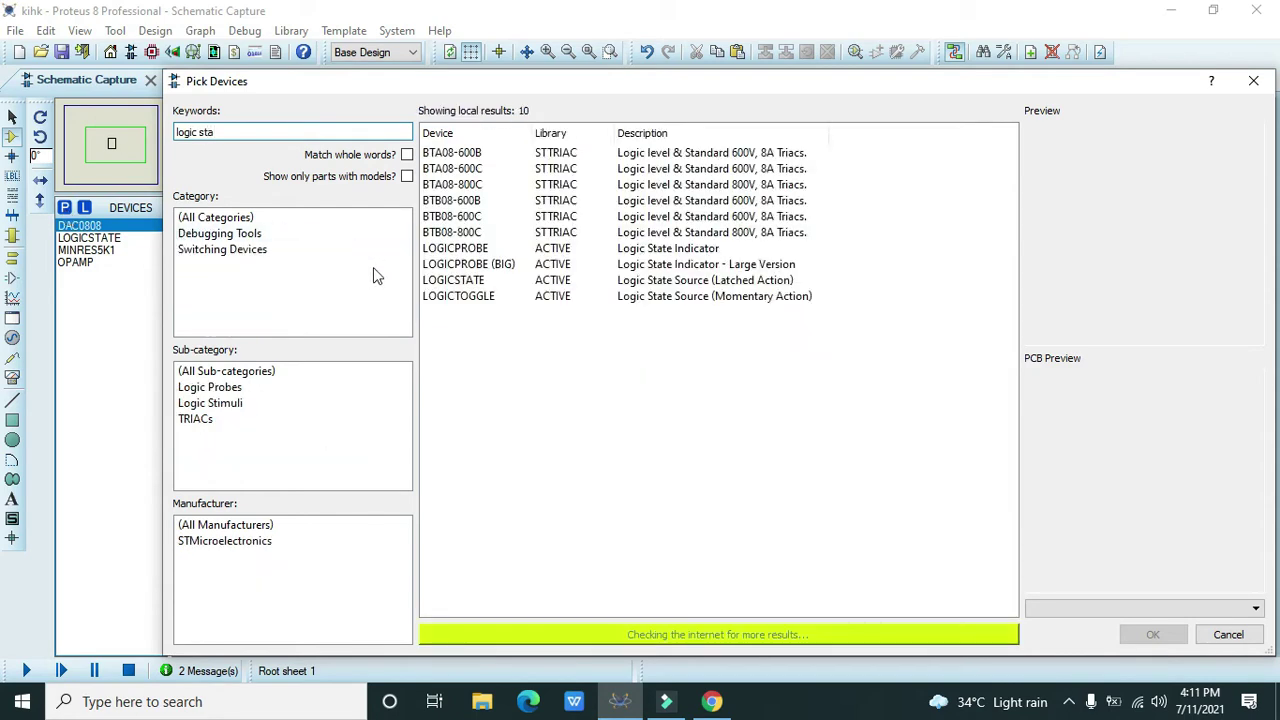
left_click(460, 298)
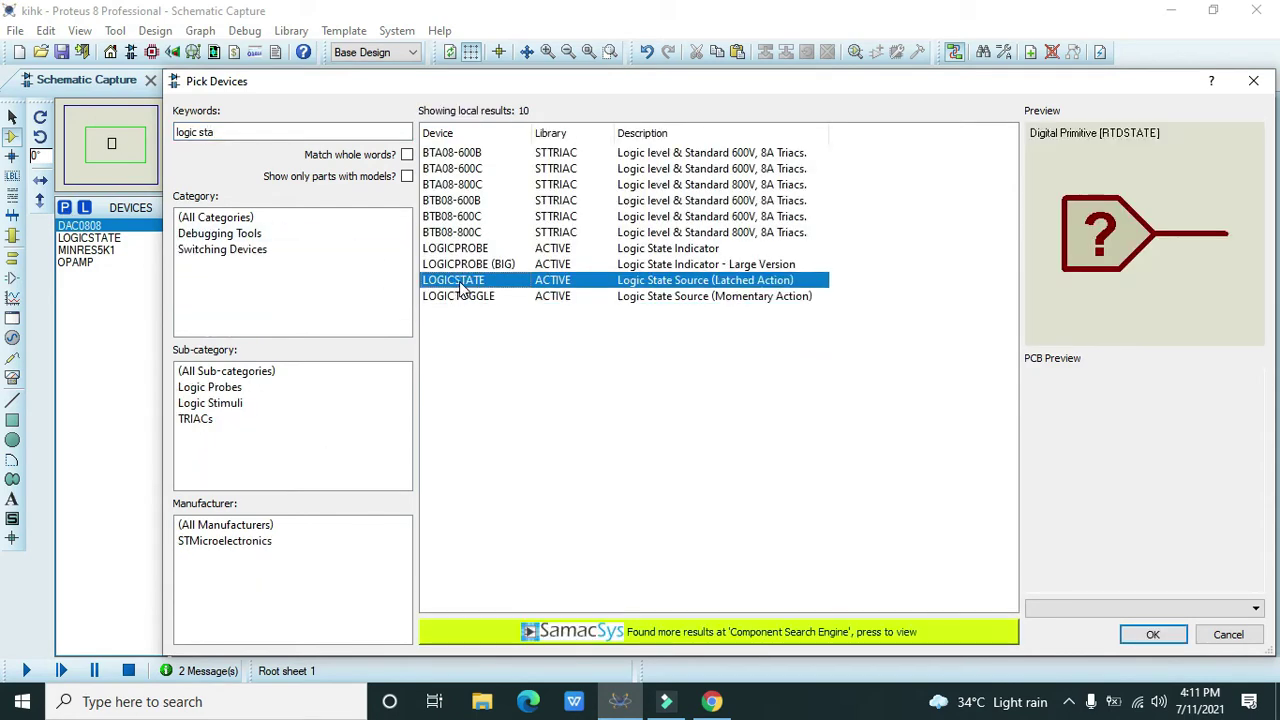
left_click(1140, 634)
Place eight logic-state sources in a vertical column left of the DAC0808.
left_click(297, 188)
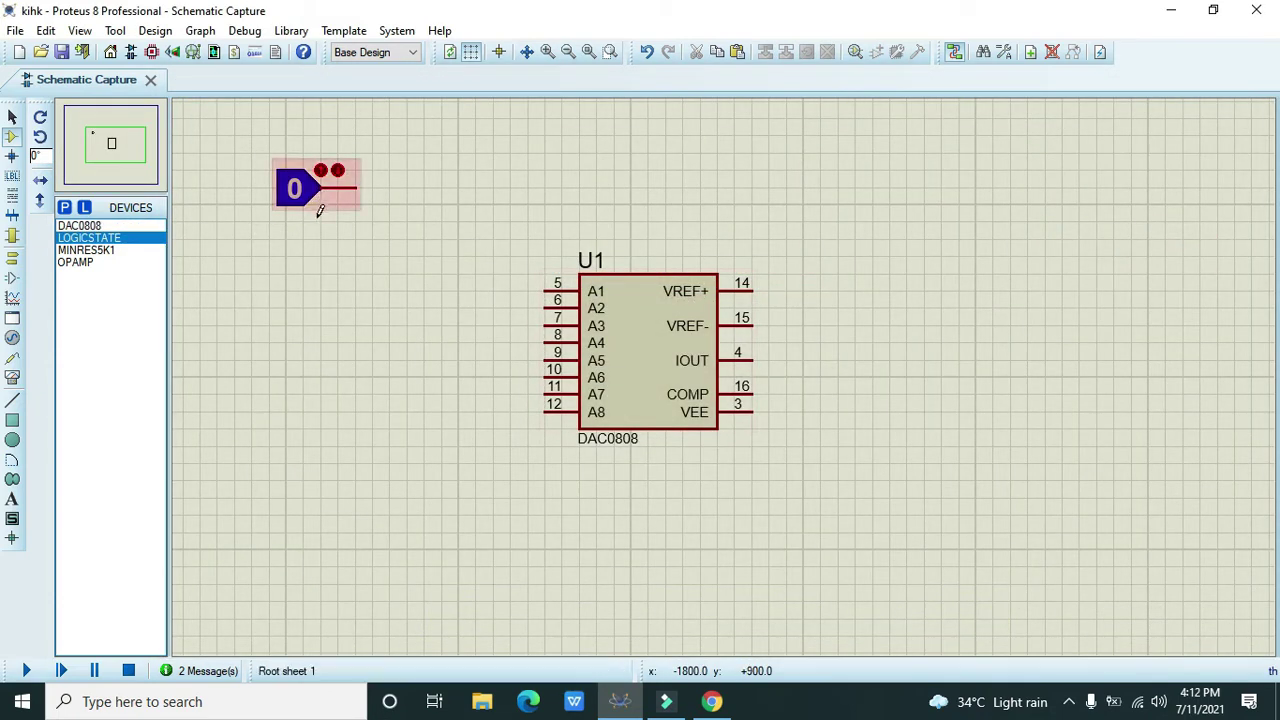
left_click(297, 240)
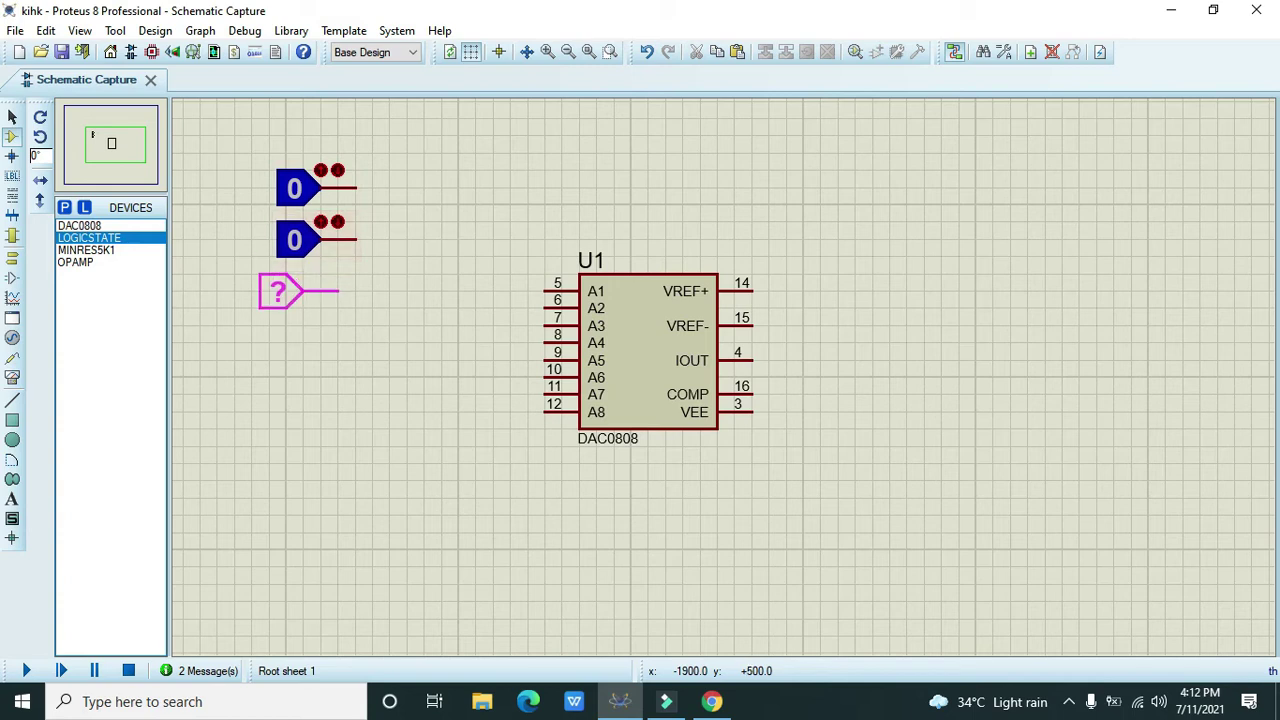
left_click(297, 291)
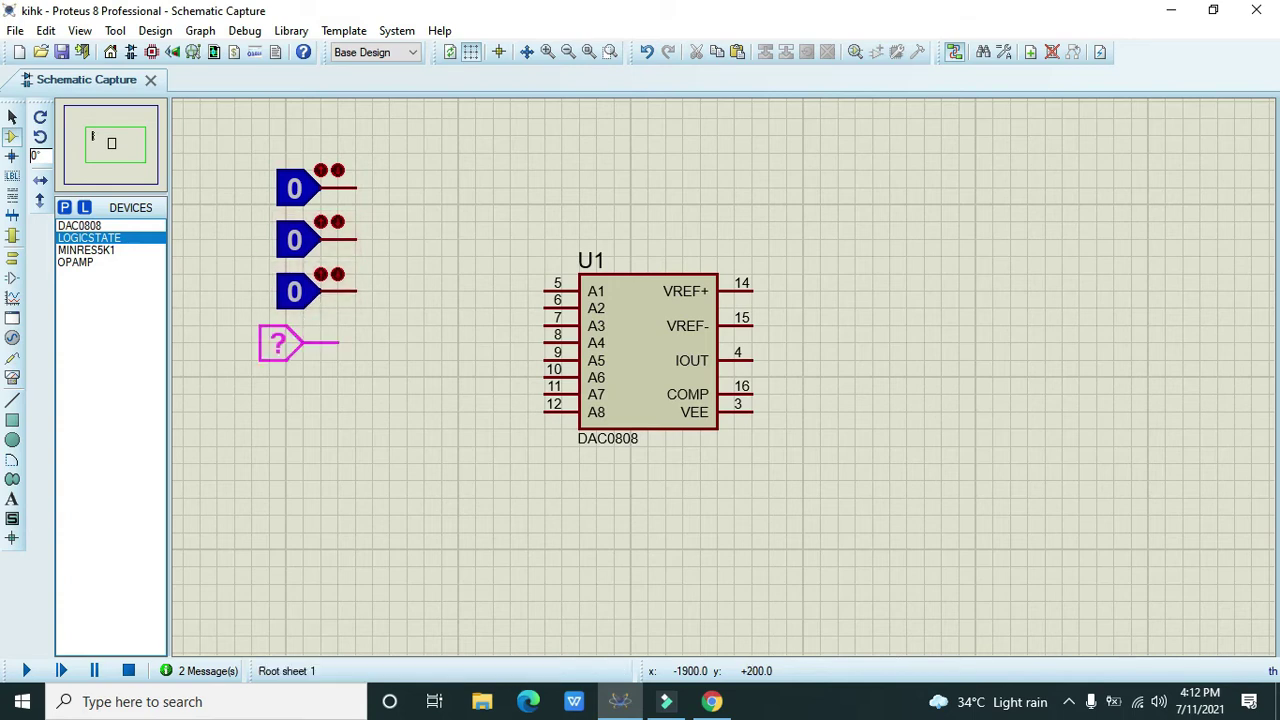
left_click(297, 343)
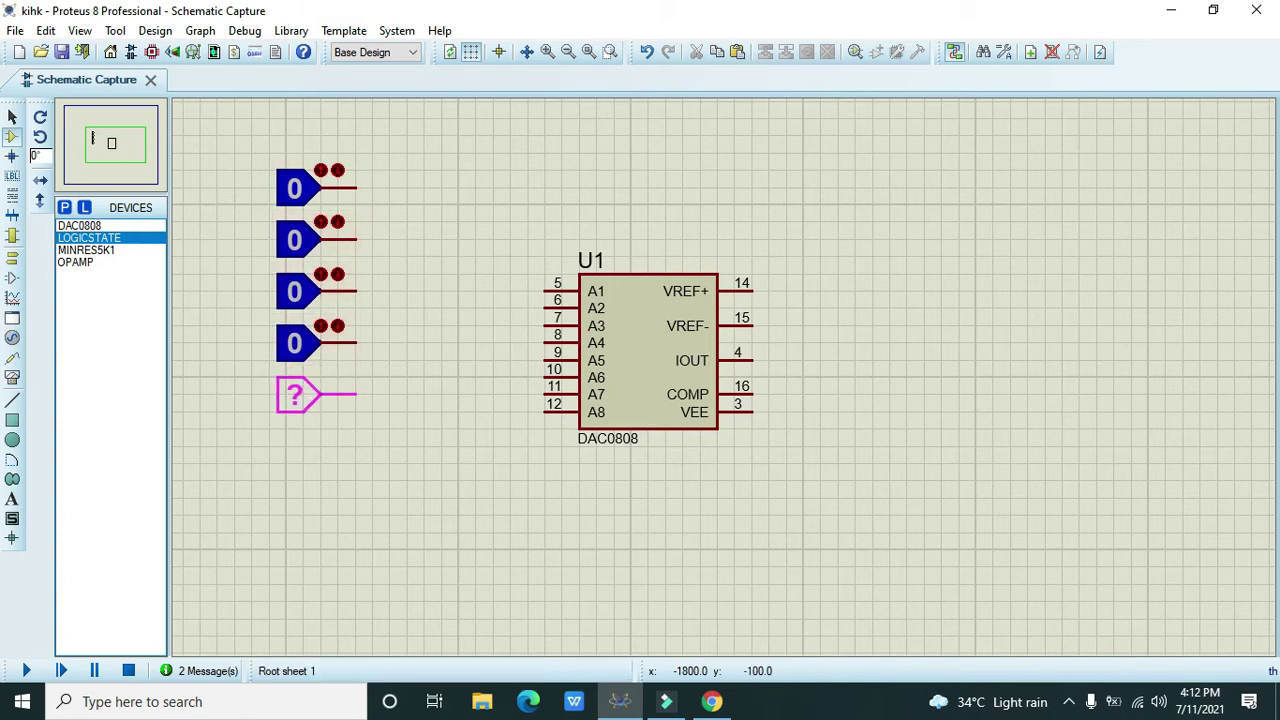
left_click(297, 395)
left_click(297, 447)
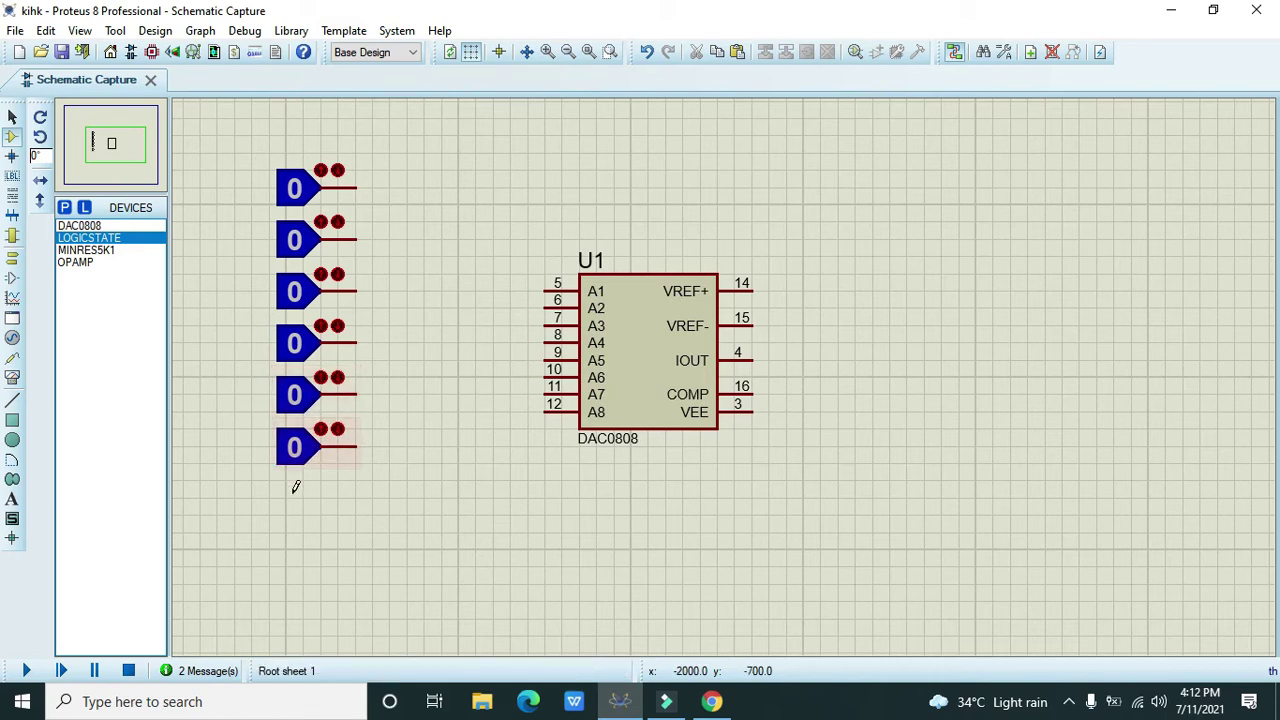
left_click(300, 499)
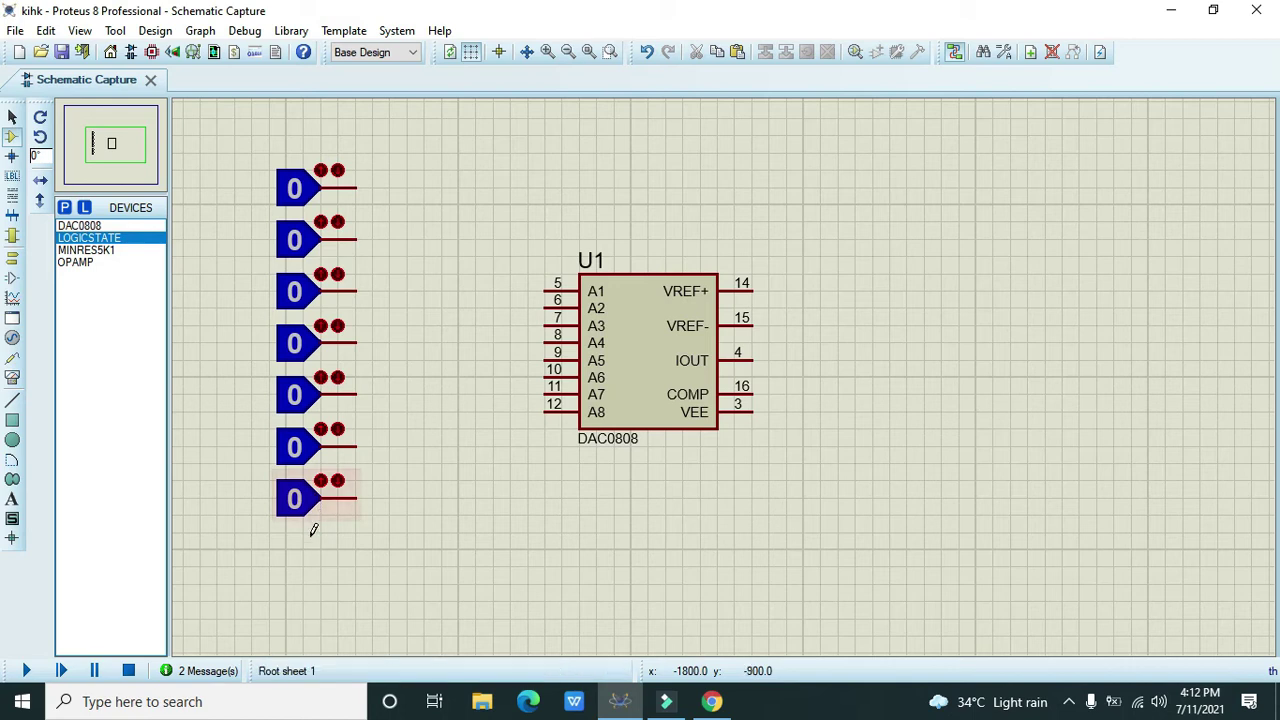
left_click(318, 552)
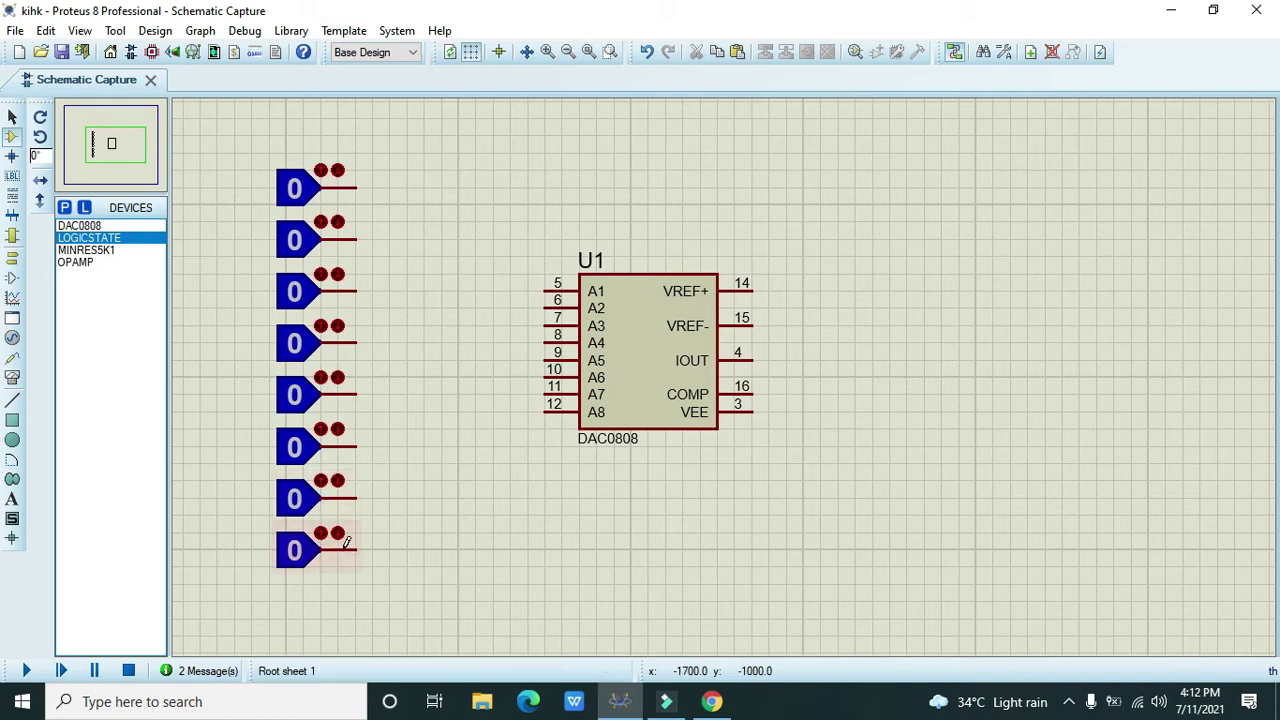
Wire the bottom four logic sources to DAC0808 pins A8, A7, A6 and A5.
left_click(545, 404)
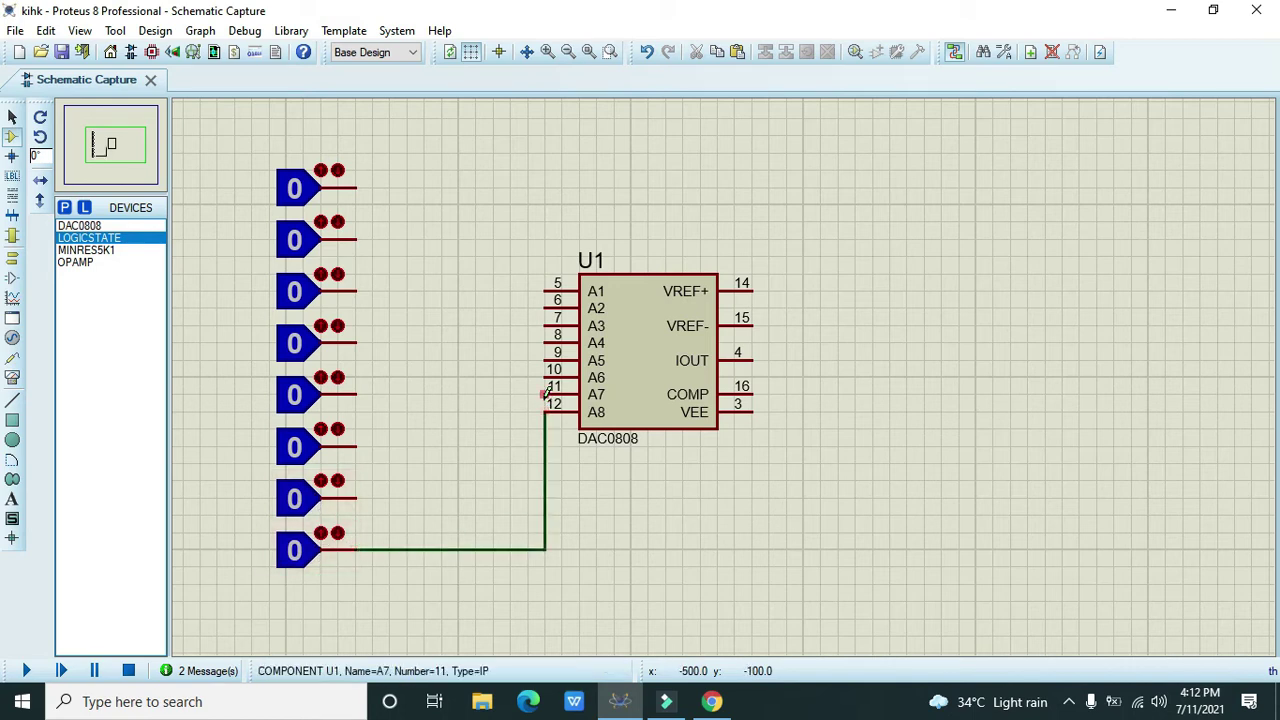
left_click(545, 394)
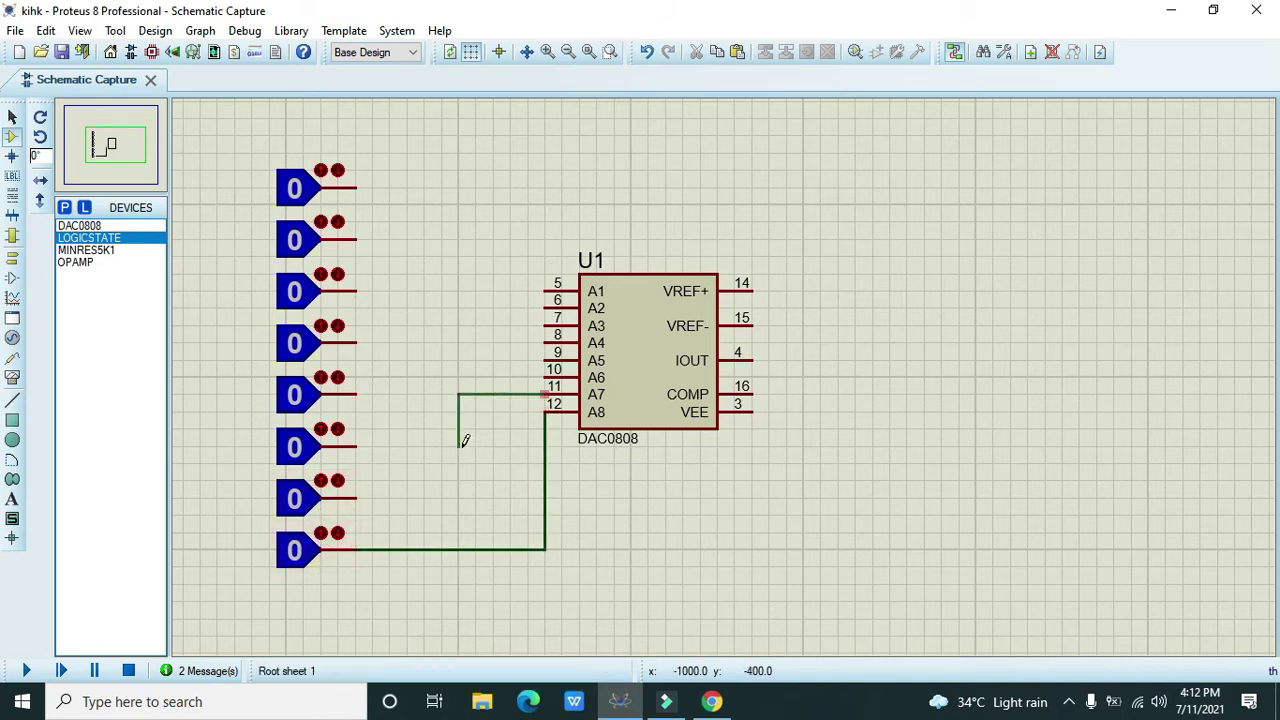
left_click(355, 497)
left_click(355, 446)
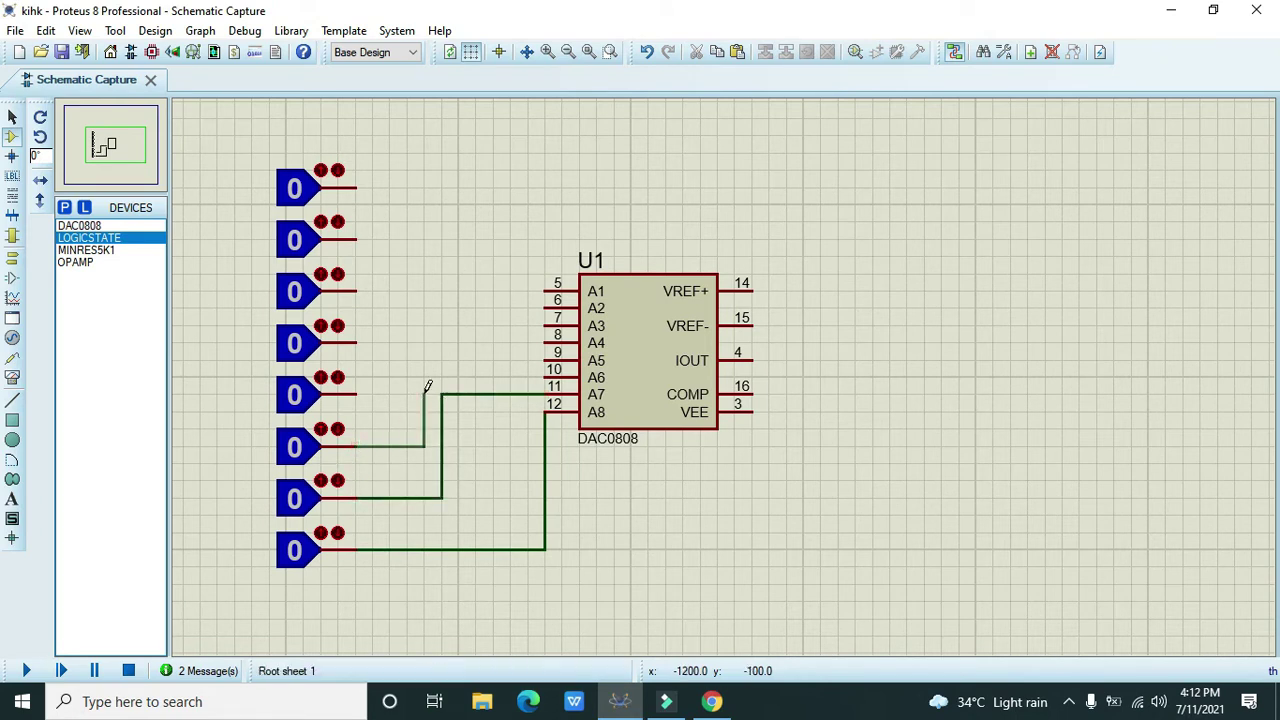
left_click(545, 377)
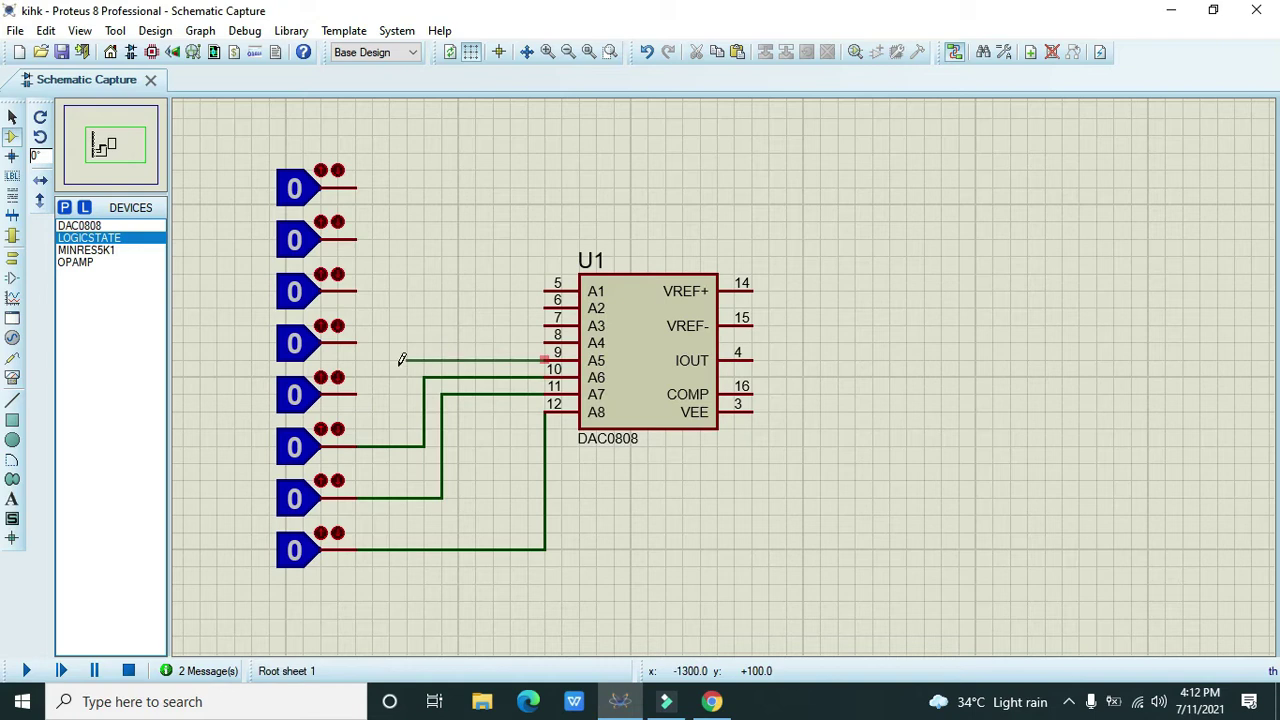
left_click(355, 394)
Wire the top four logic sources to DAC0808 pins A4, A3, A2 and A1.
left_click(355, 343)
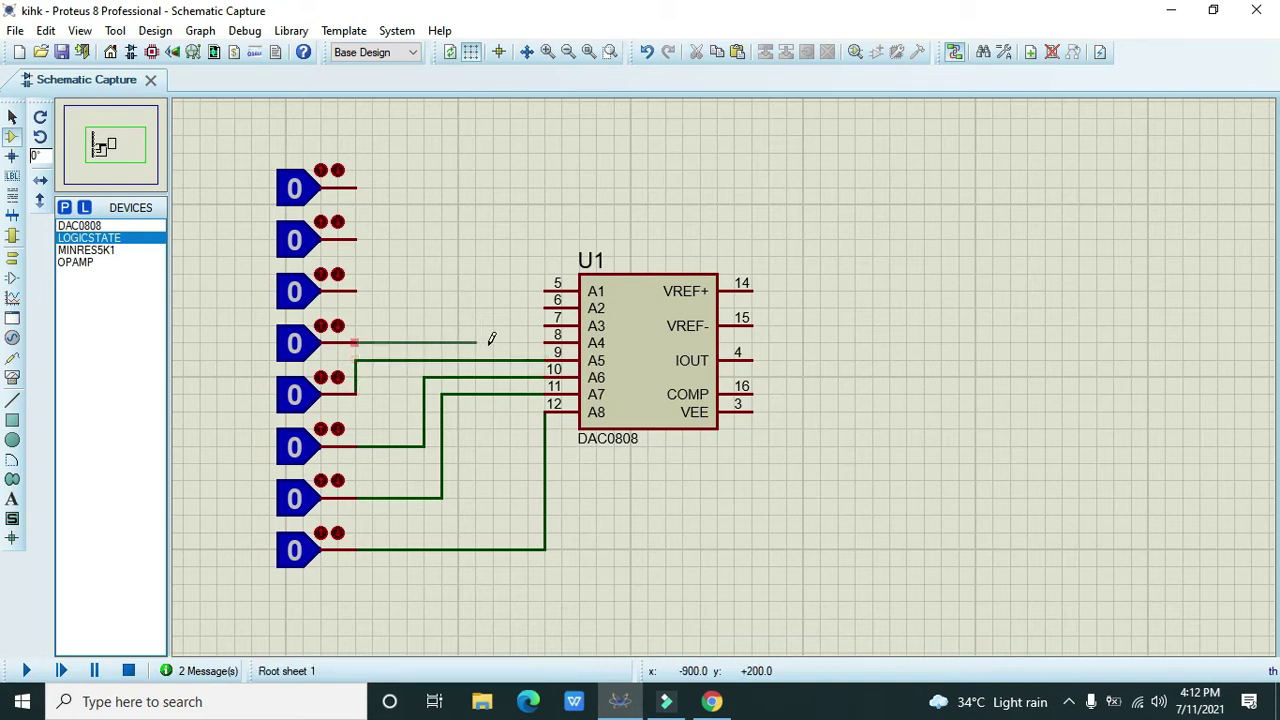
left_click(545, 343)
left_click(545, 317)
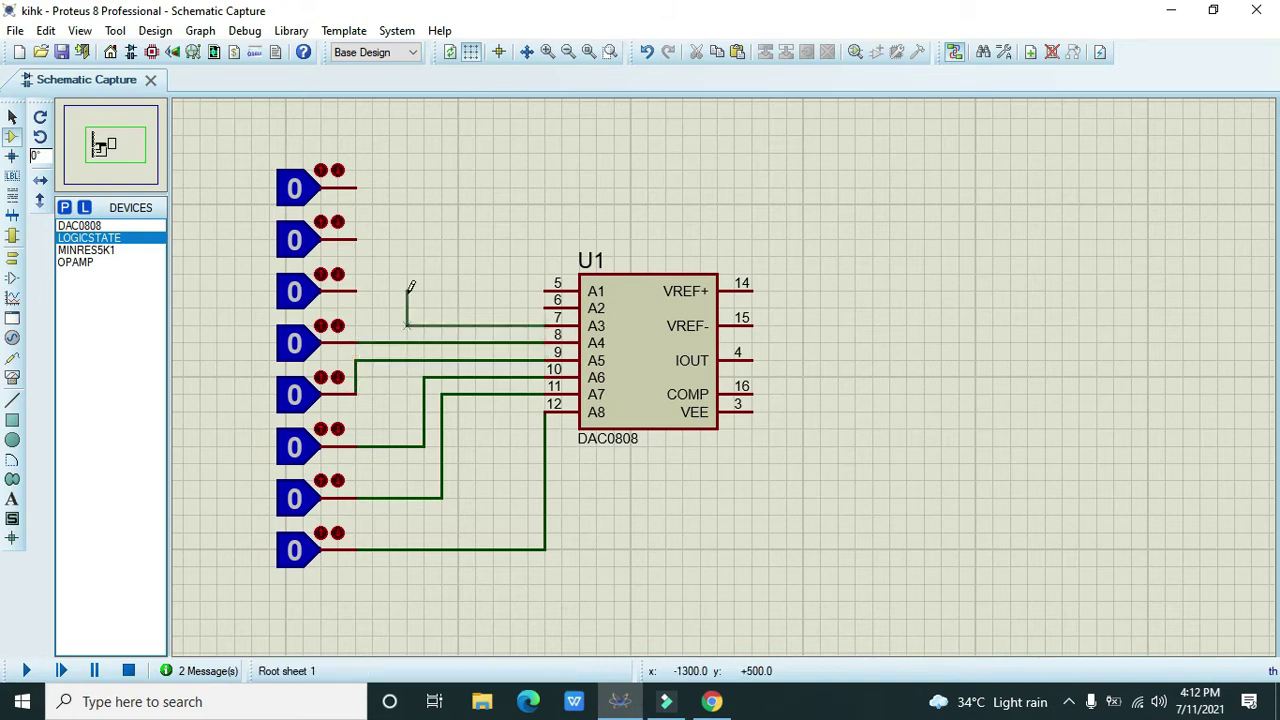
left_click(355, 291)
left_click(355, 240)
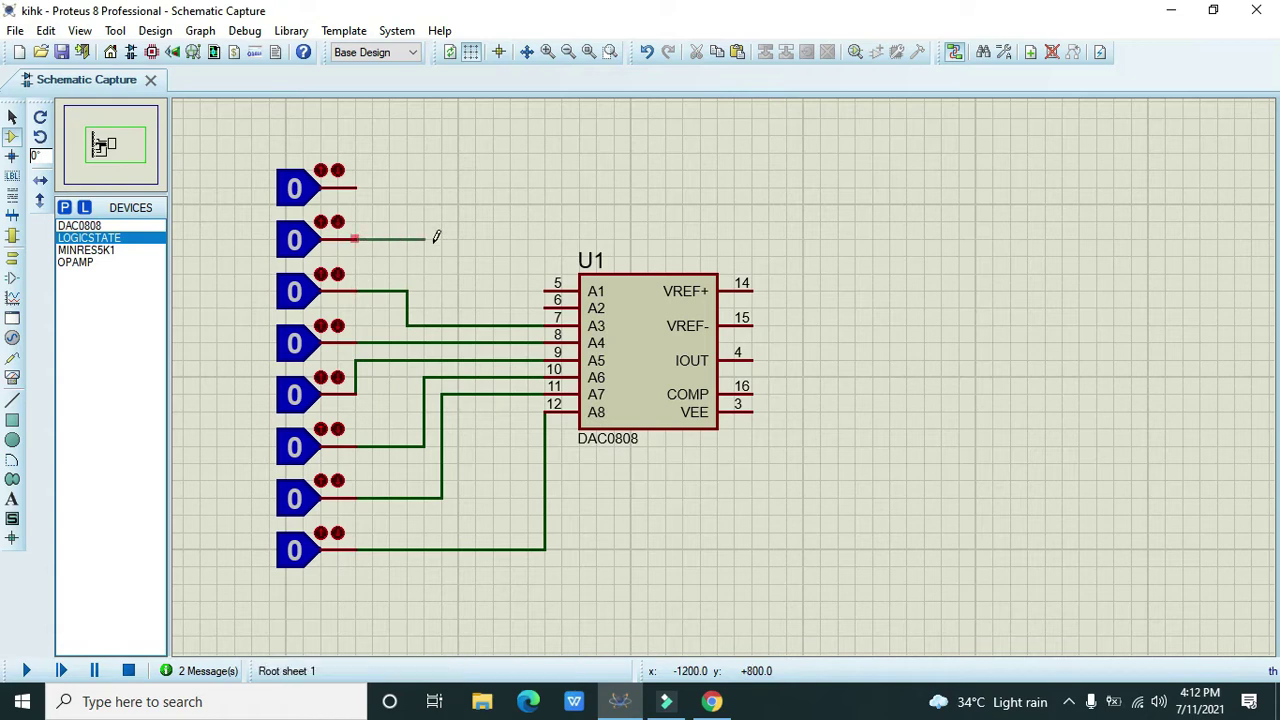
left_click(458, 308)
left_click(548, 308)
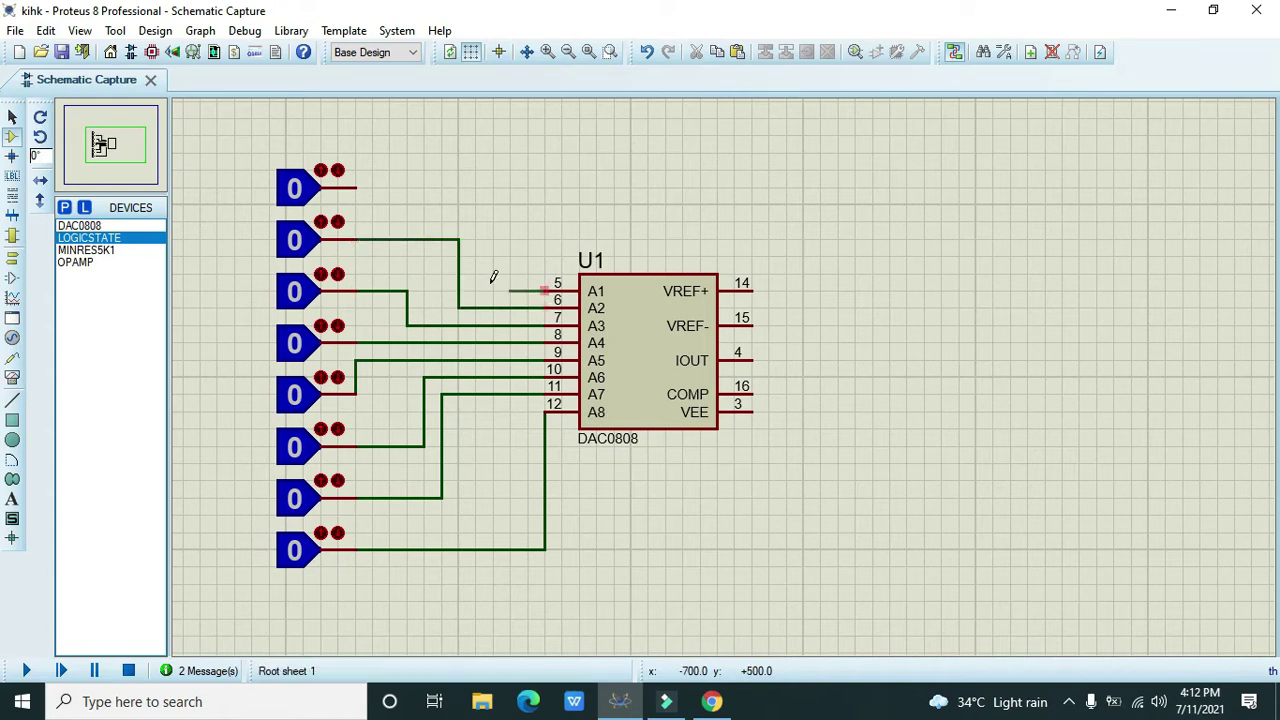
left_click(475, 170)
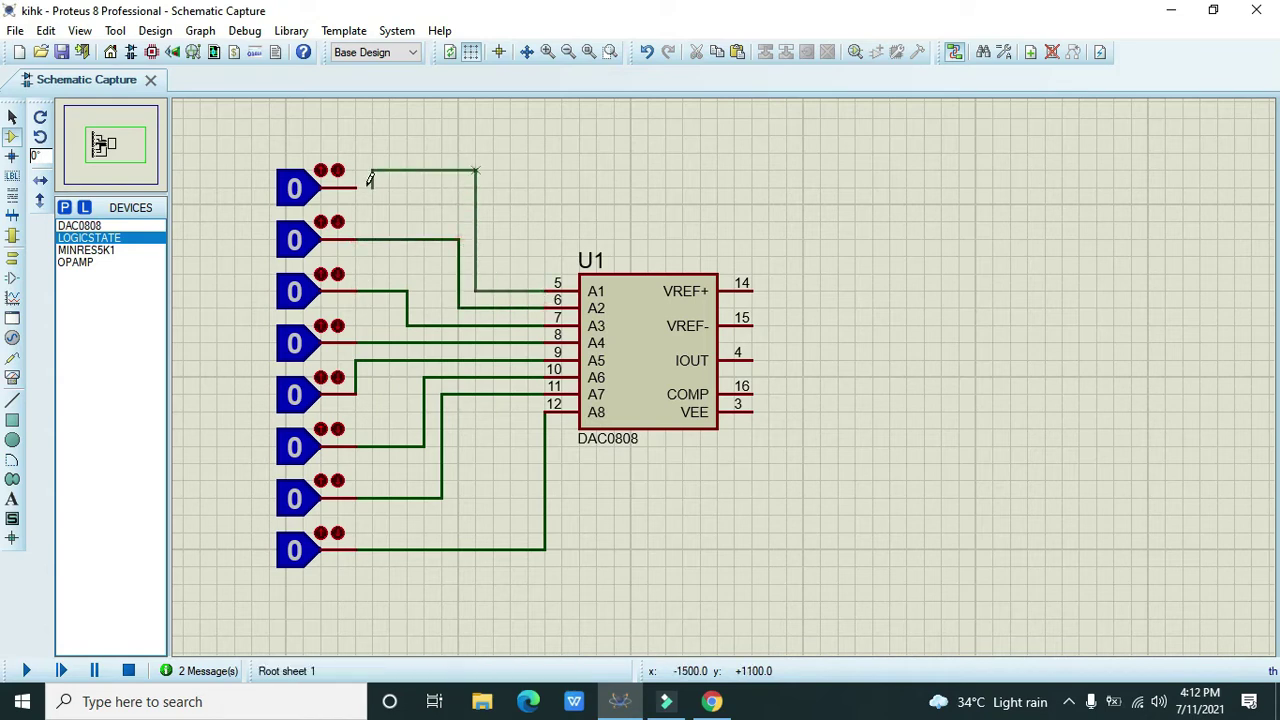
left_click(356, 187)
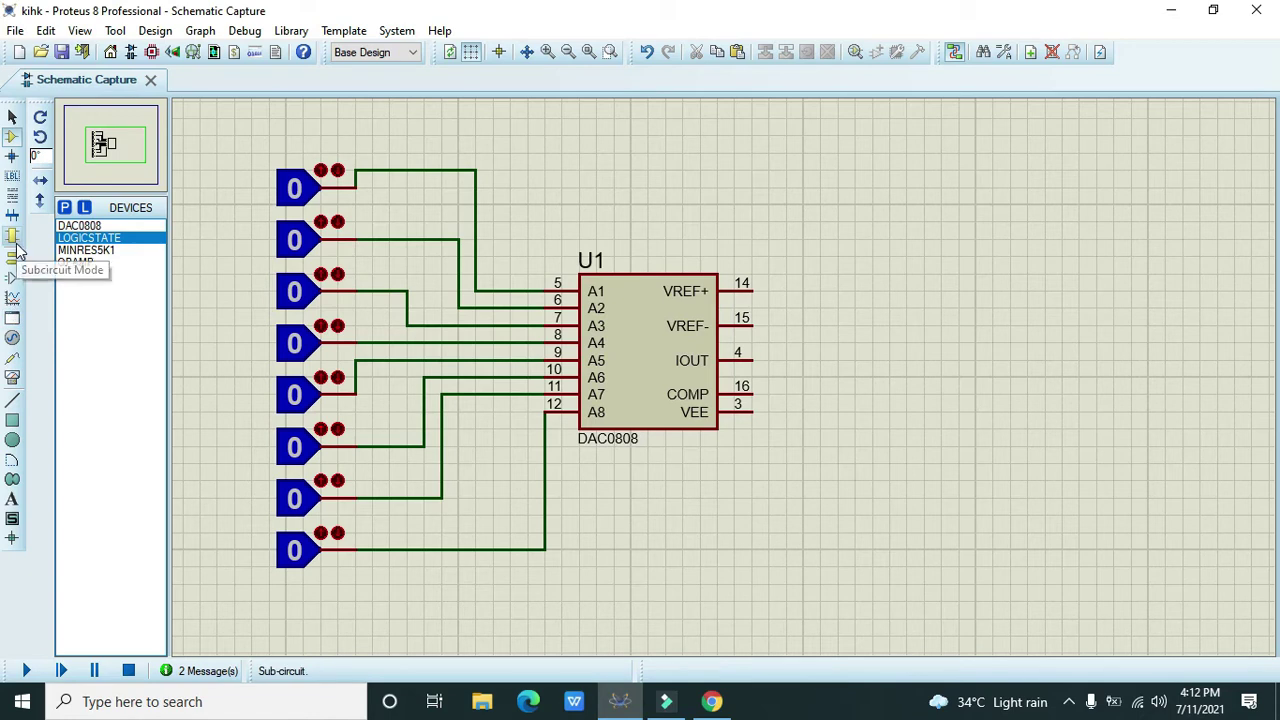
Place two DC generators and wire the lower one to the DAC0808's VEE pin.
left_click(12, 338)
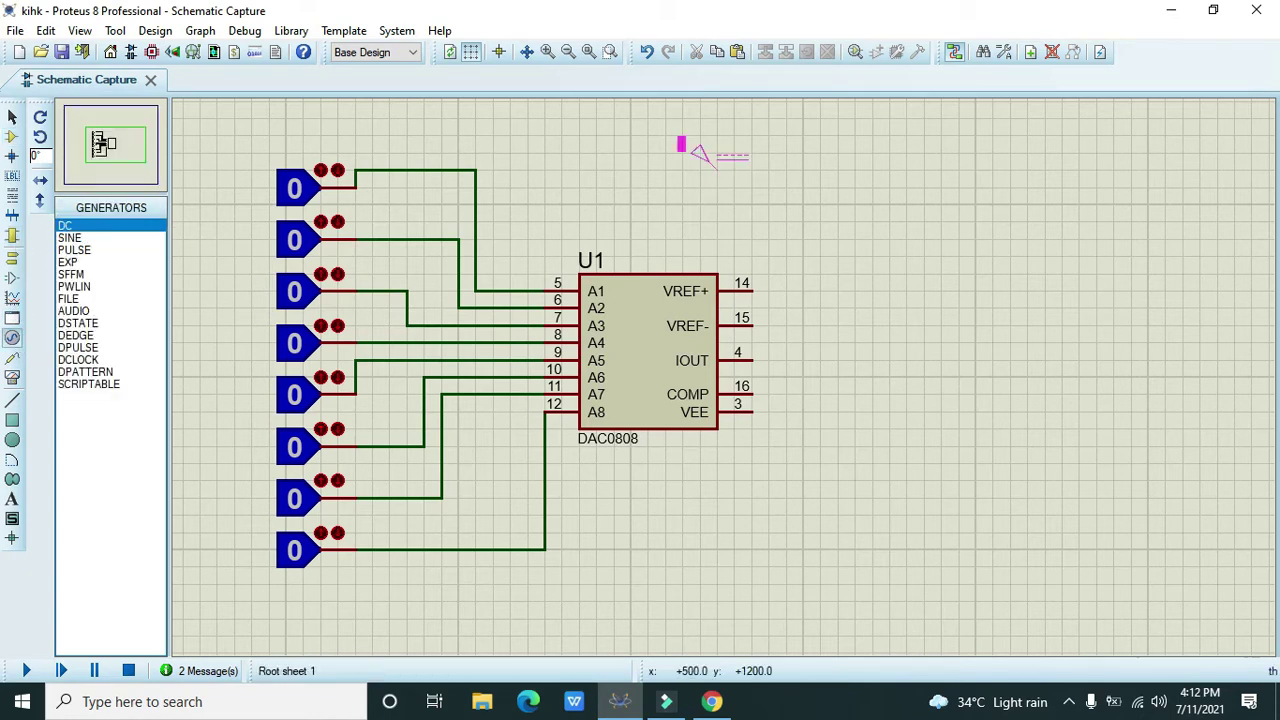
left_click(752, 148)
left_click(684, 498)
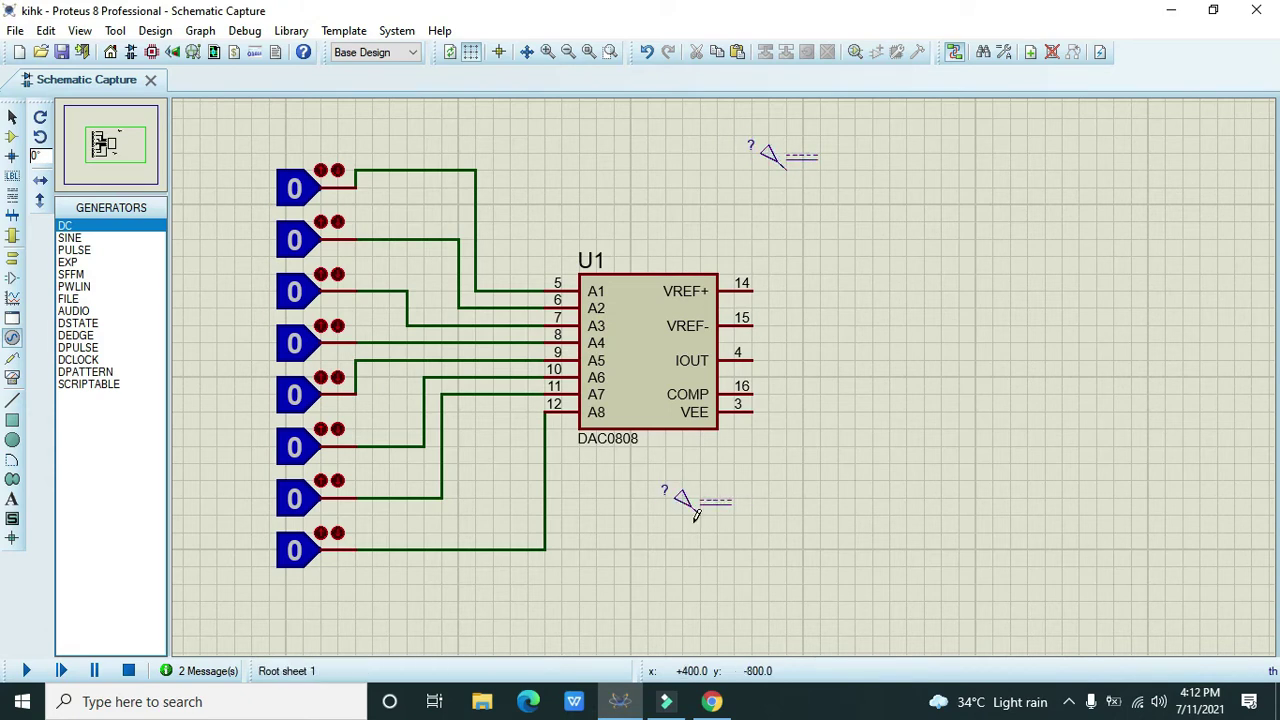
left_click(700, 514)
left_click(752, 412)
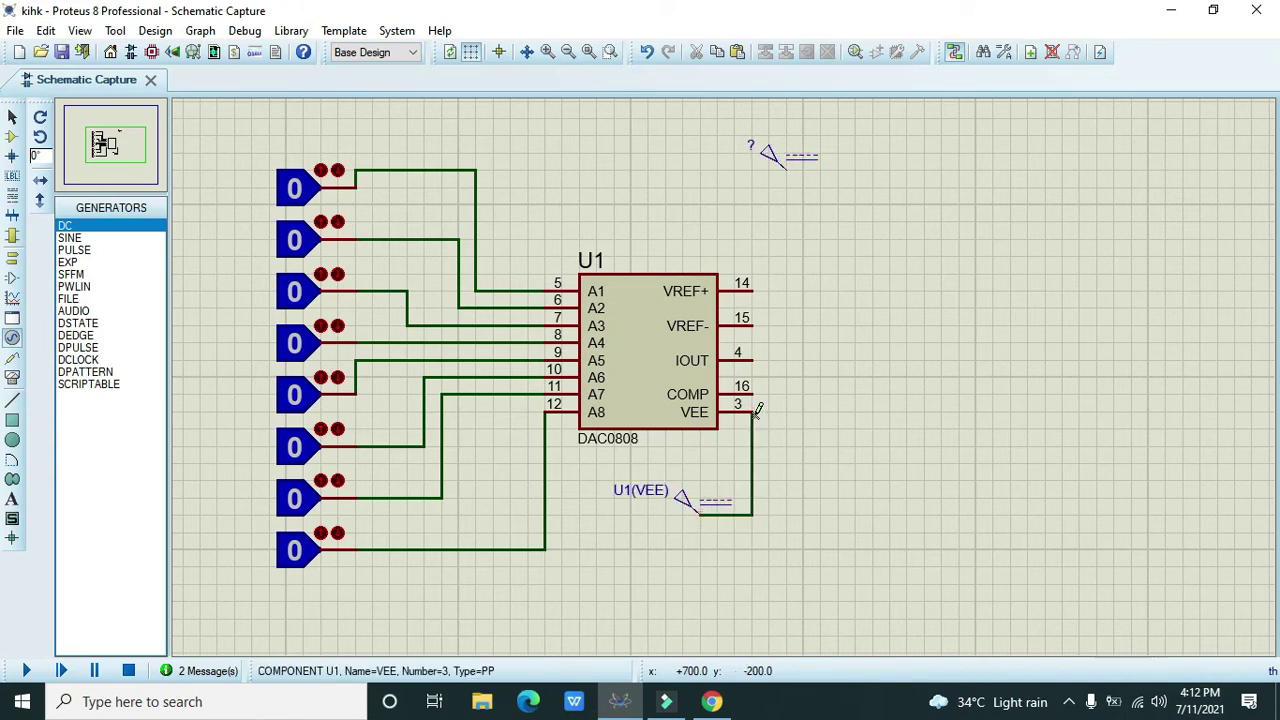
Move the upper generator down and wire it to VREF+ pin 14.
left_click_drag(752, 148, 745, 132)
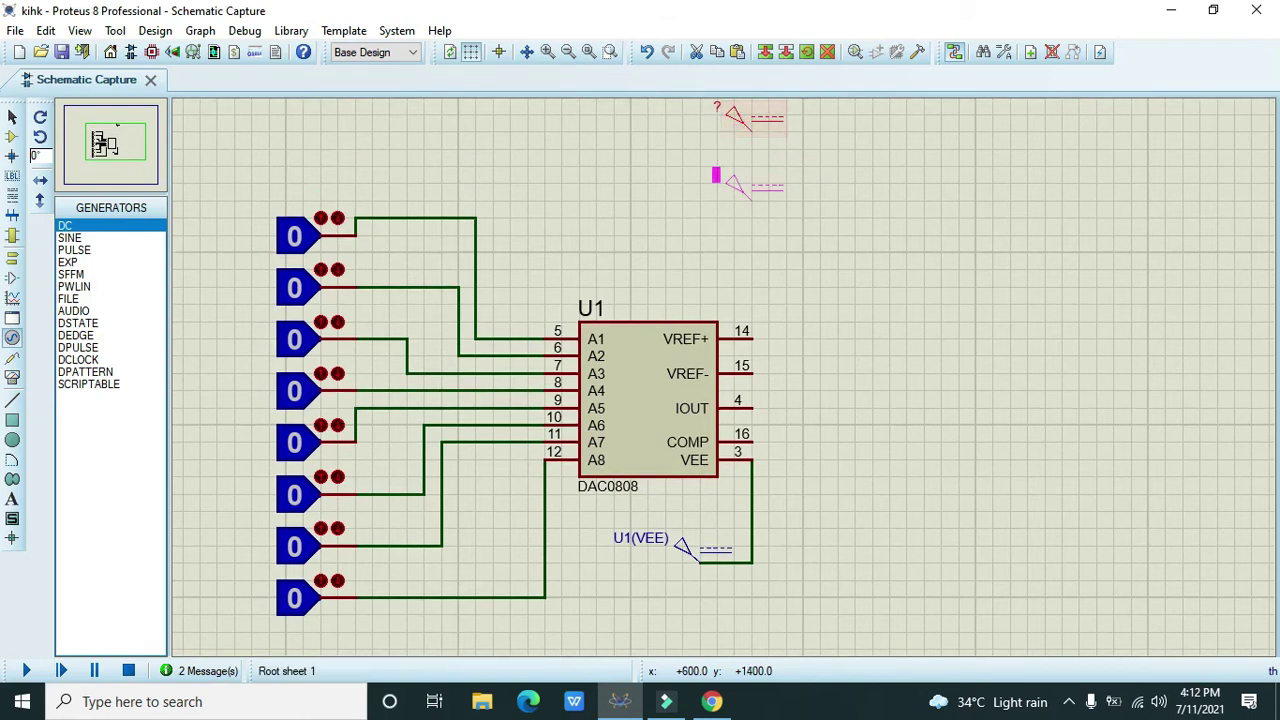
left_click_drag(745, 132, 757, 212)
left_click(752, 217)
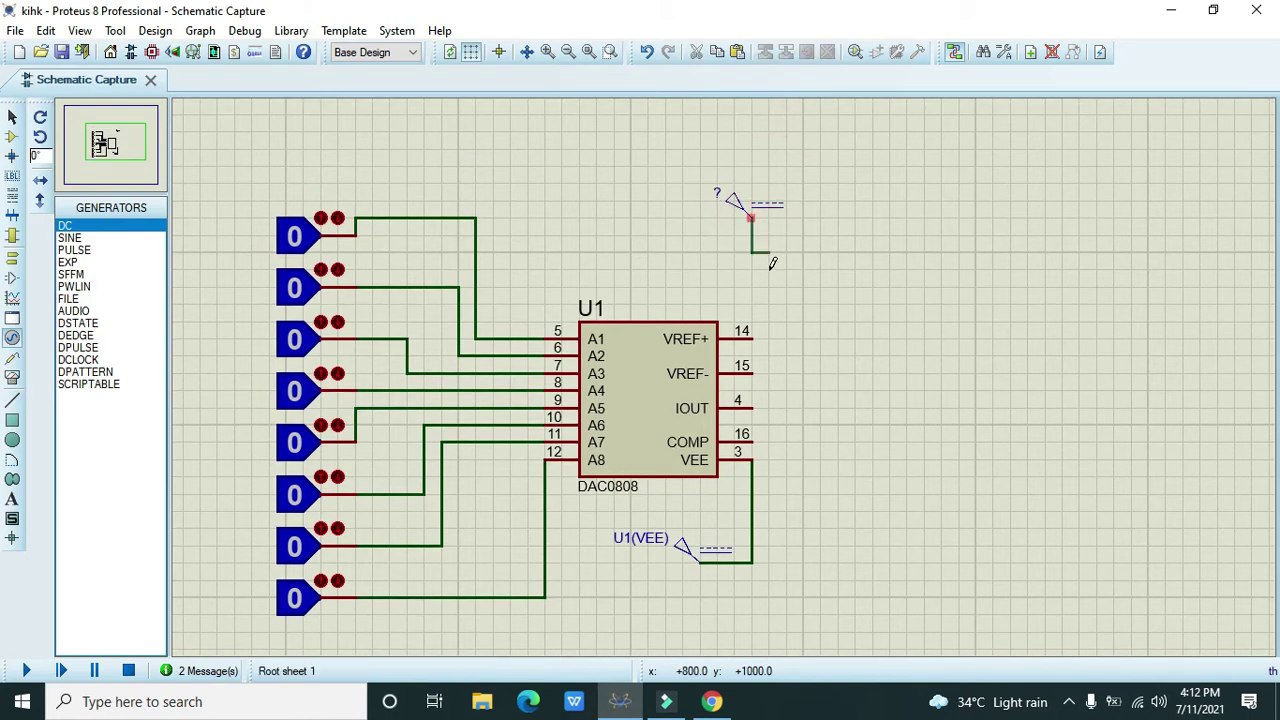
left_click(752, 331)
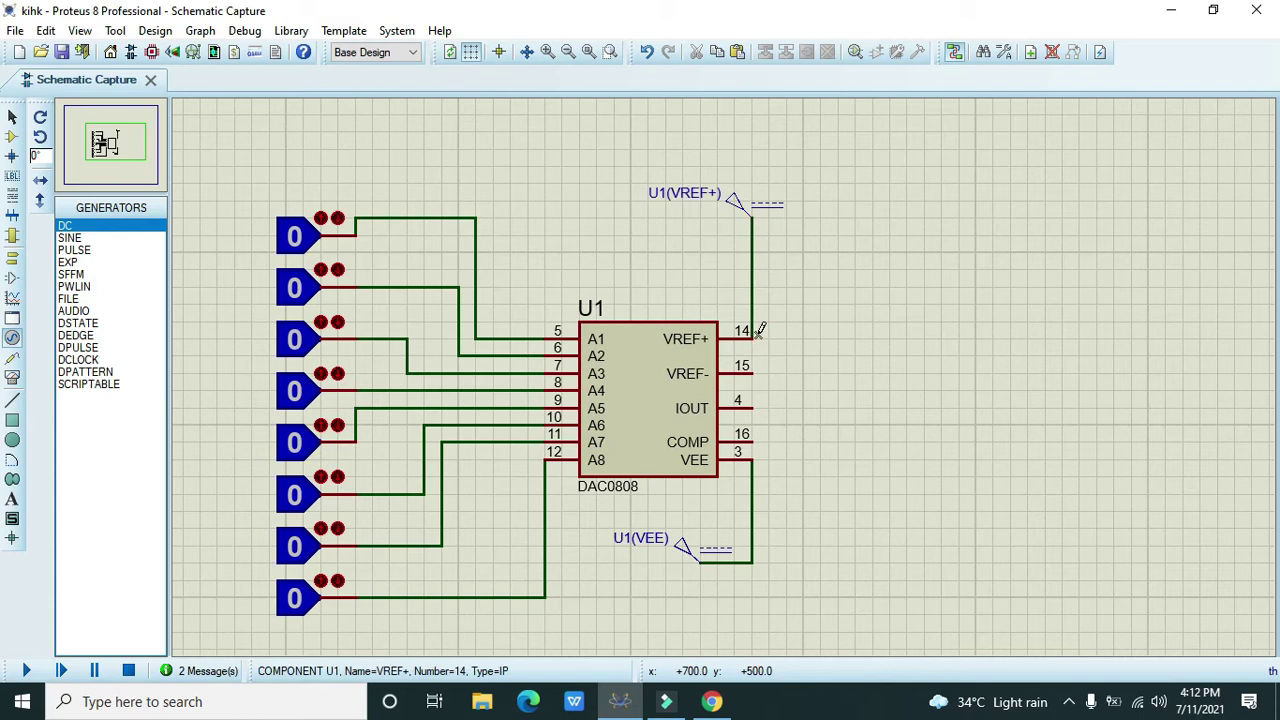
Open the VREF+ generator's properties and confirm them.
double_click(742, 215)
left_click(755, 150)
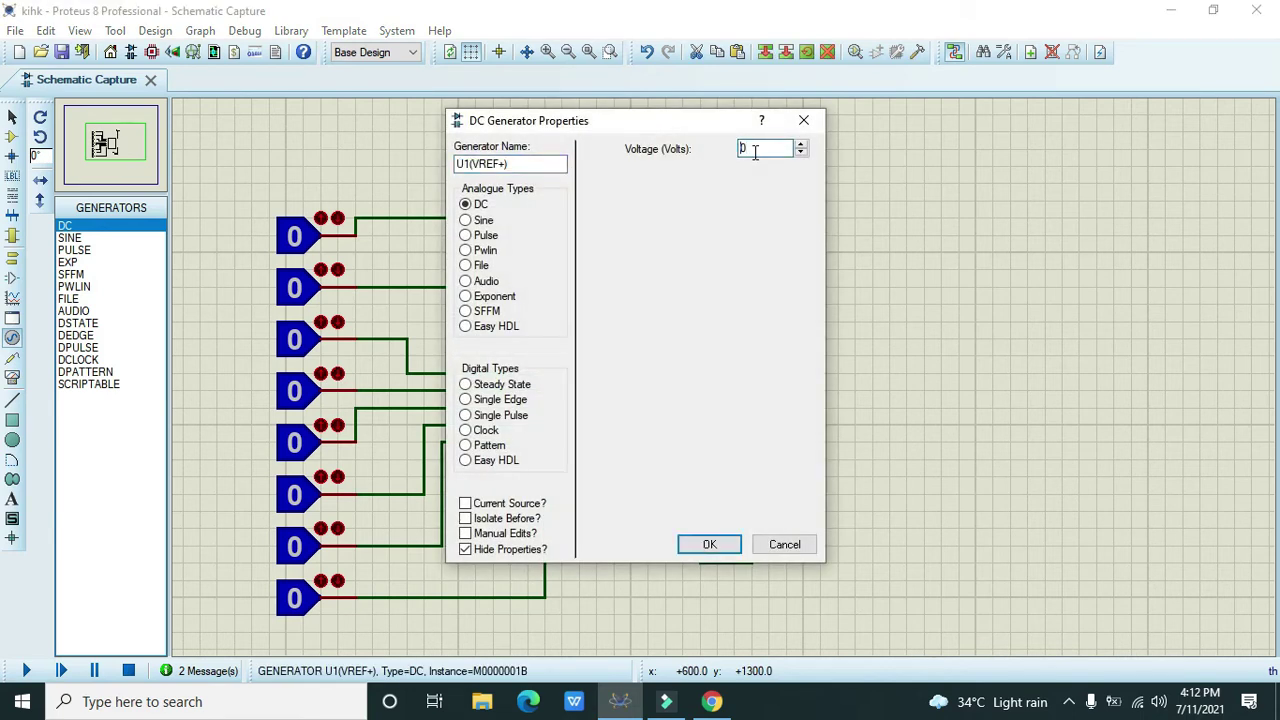
type("10")
left_click(709, 544)
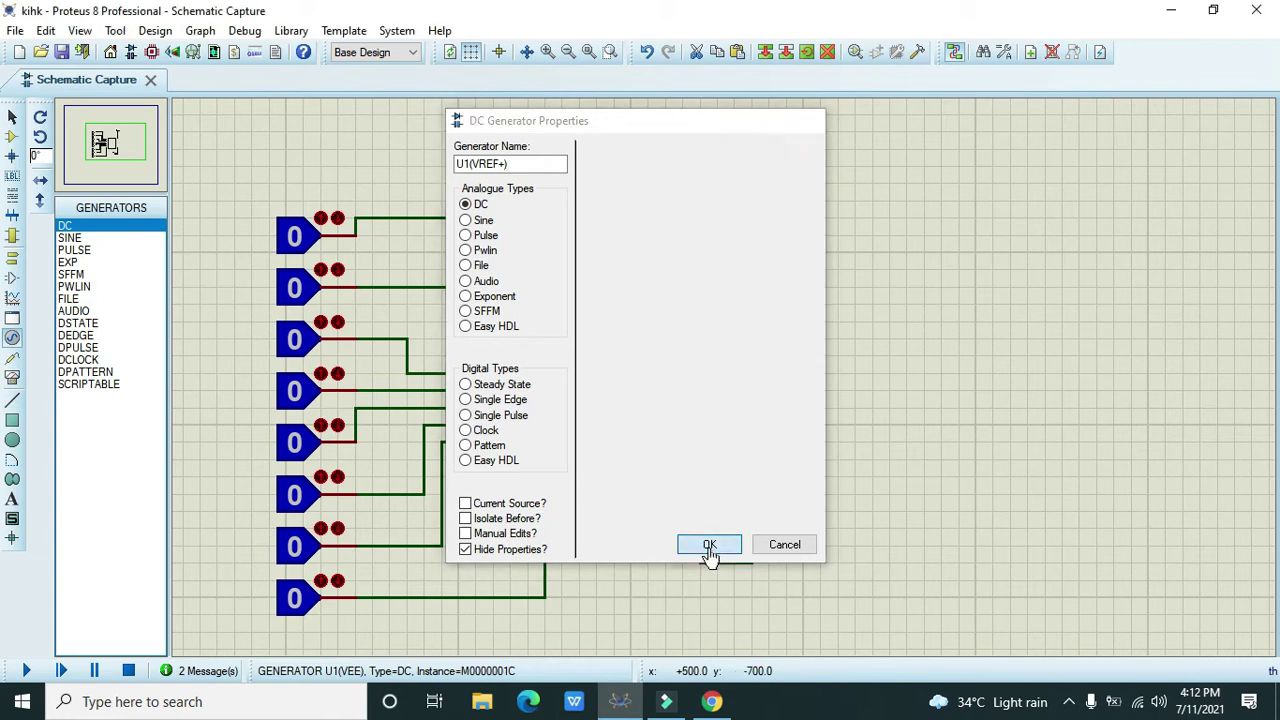
Set the U1(VEE) generator's voltage to -15 V.
double_click(640, 538)
left_click(765, 148)
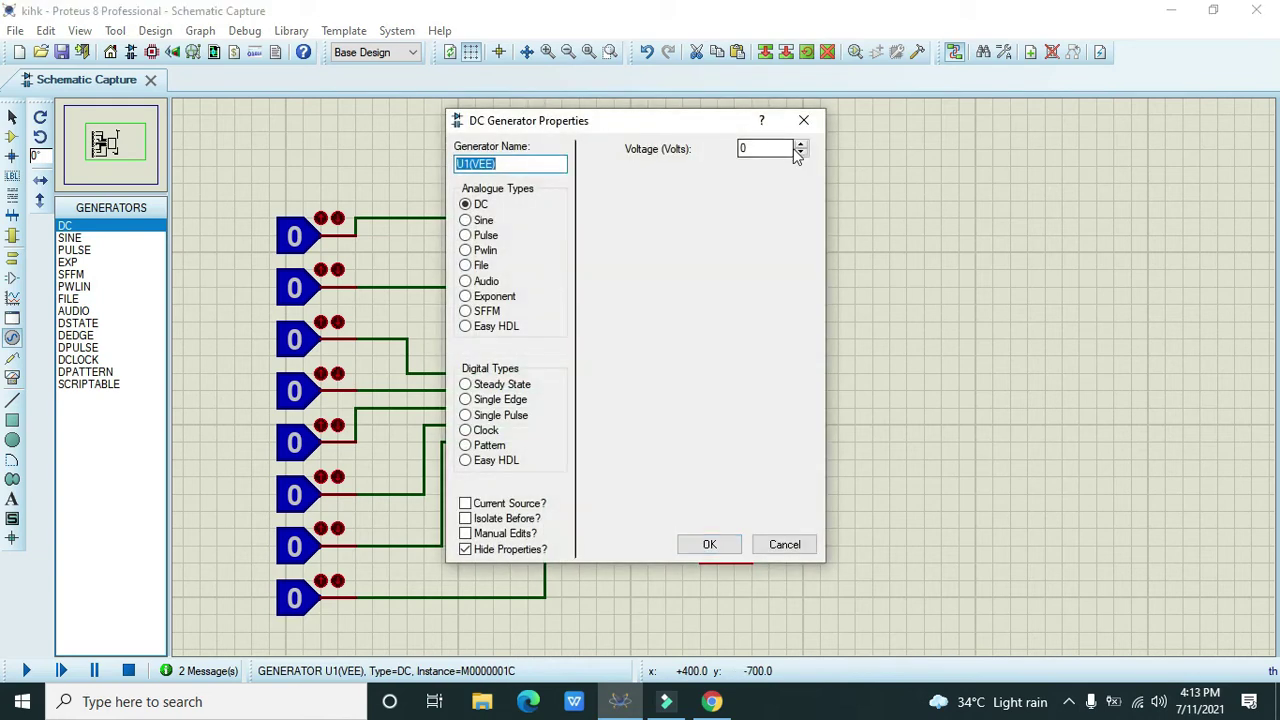
type("-15")
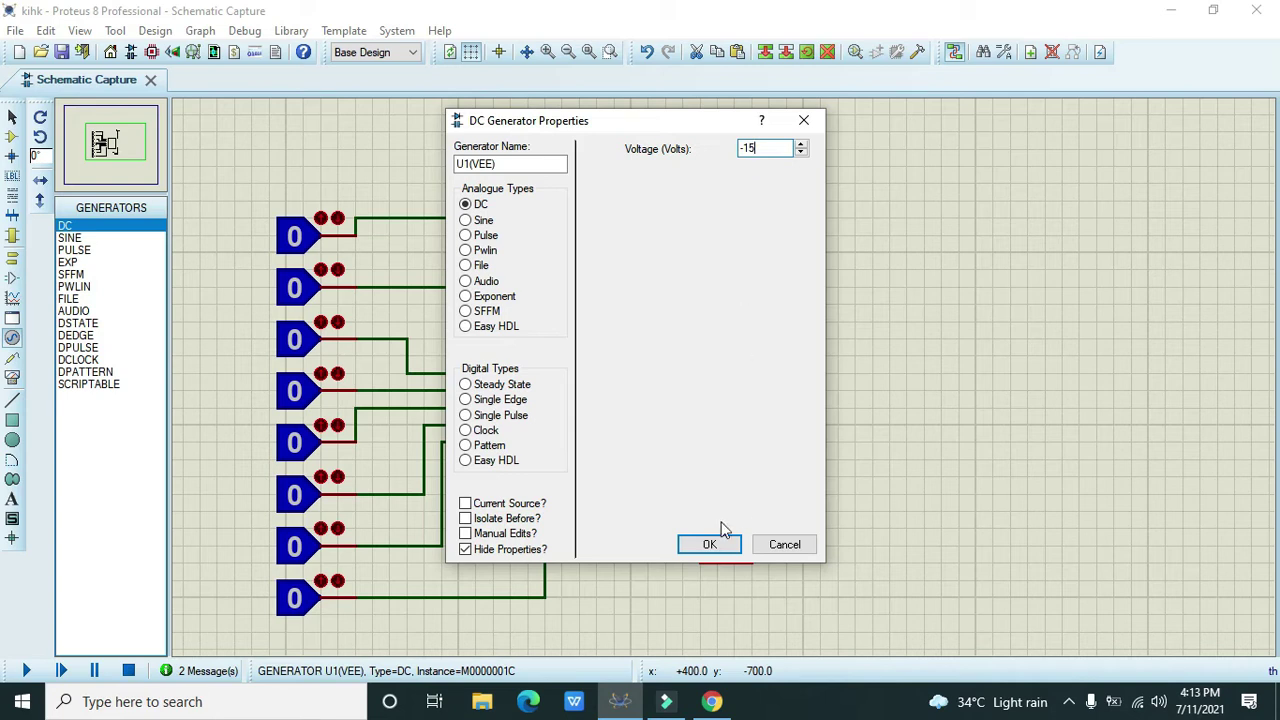
left_click(711, 547)
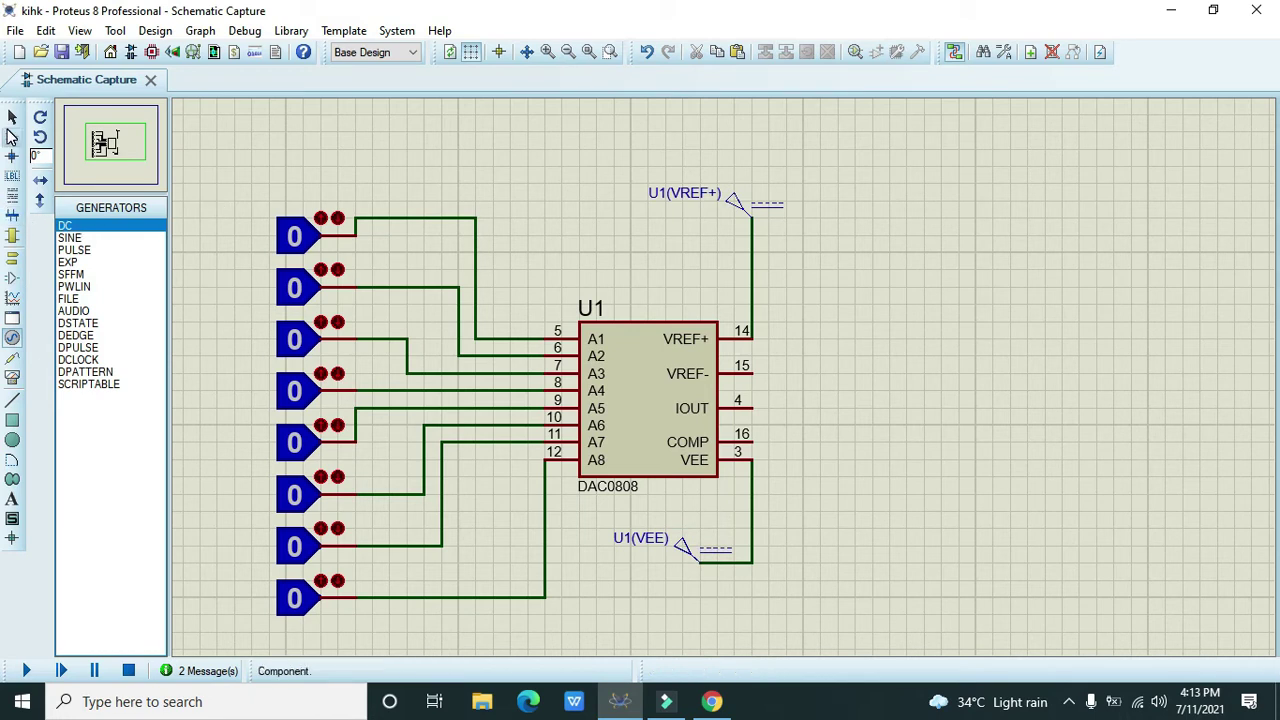
left_click(12, 136)
Place an OPAMP as U2 and wire its inverting input to DAC0808 IOUT pin 4.
left_click(64, 208)
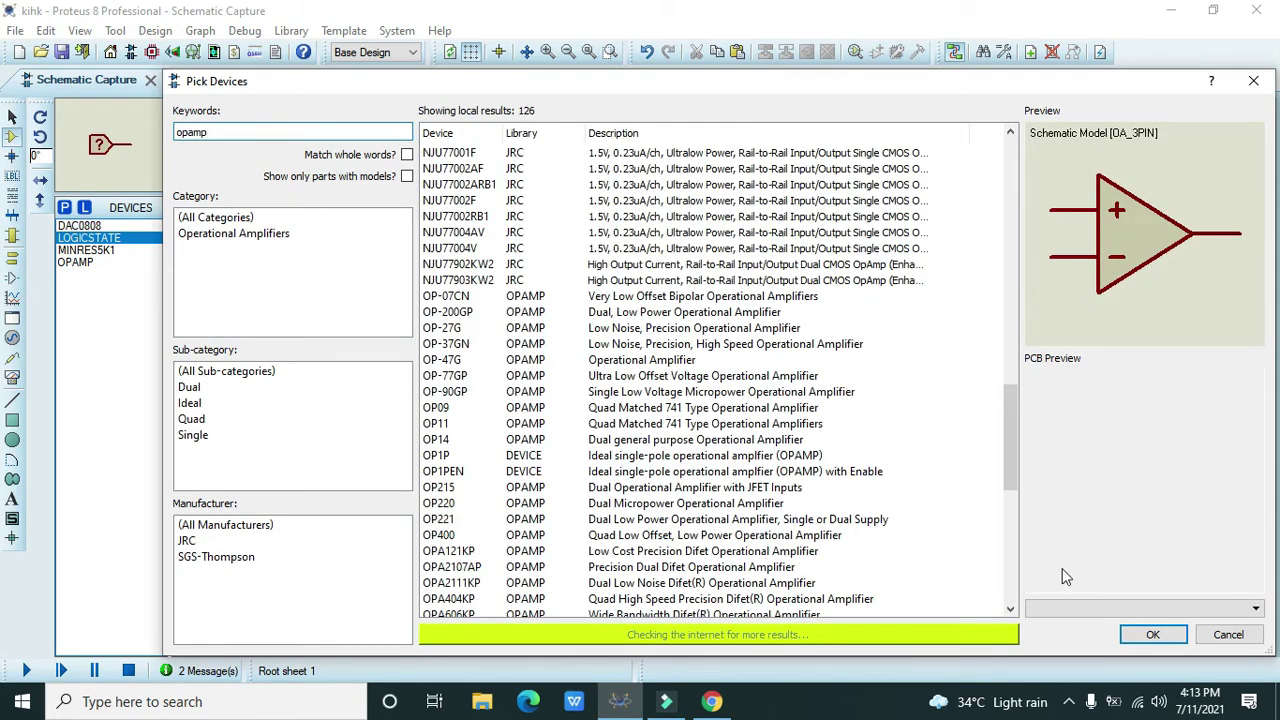
left_click(1150, 634)
left_click(1041, 393)
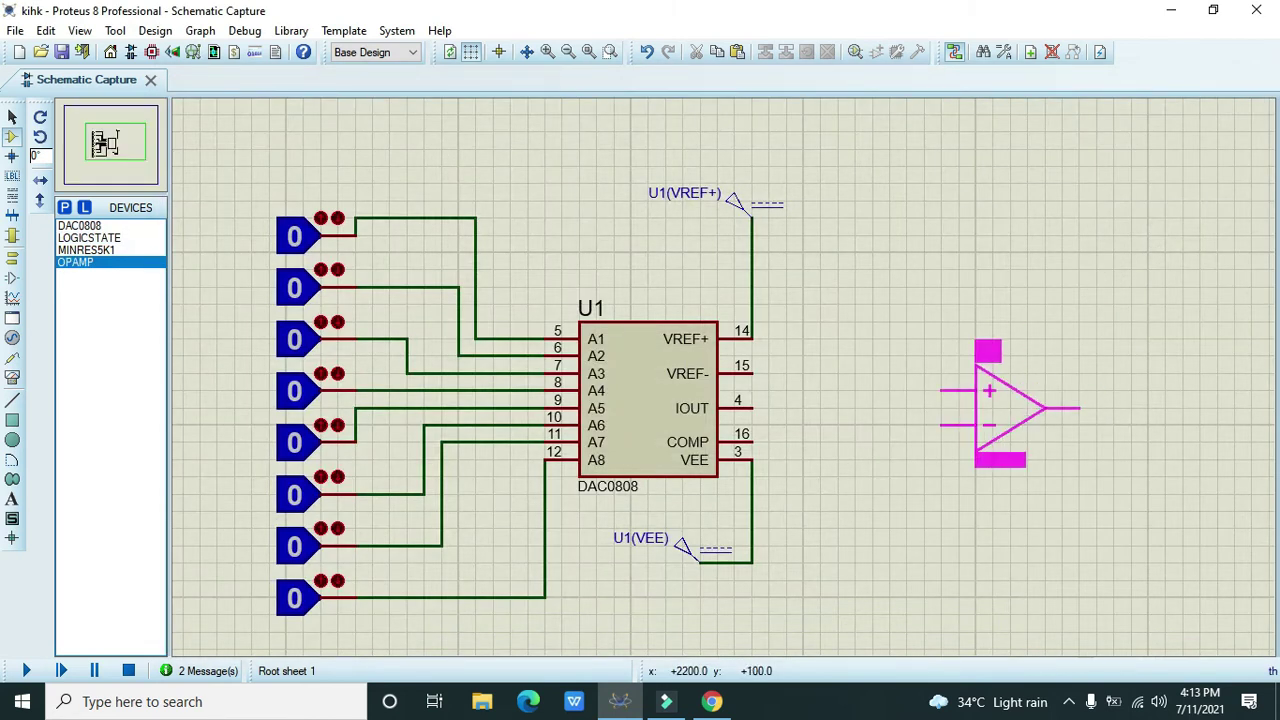
left_click(1025, 418)
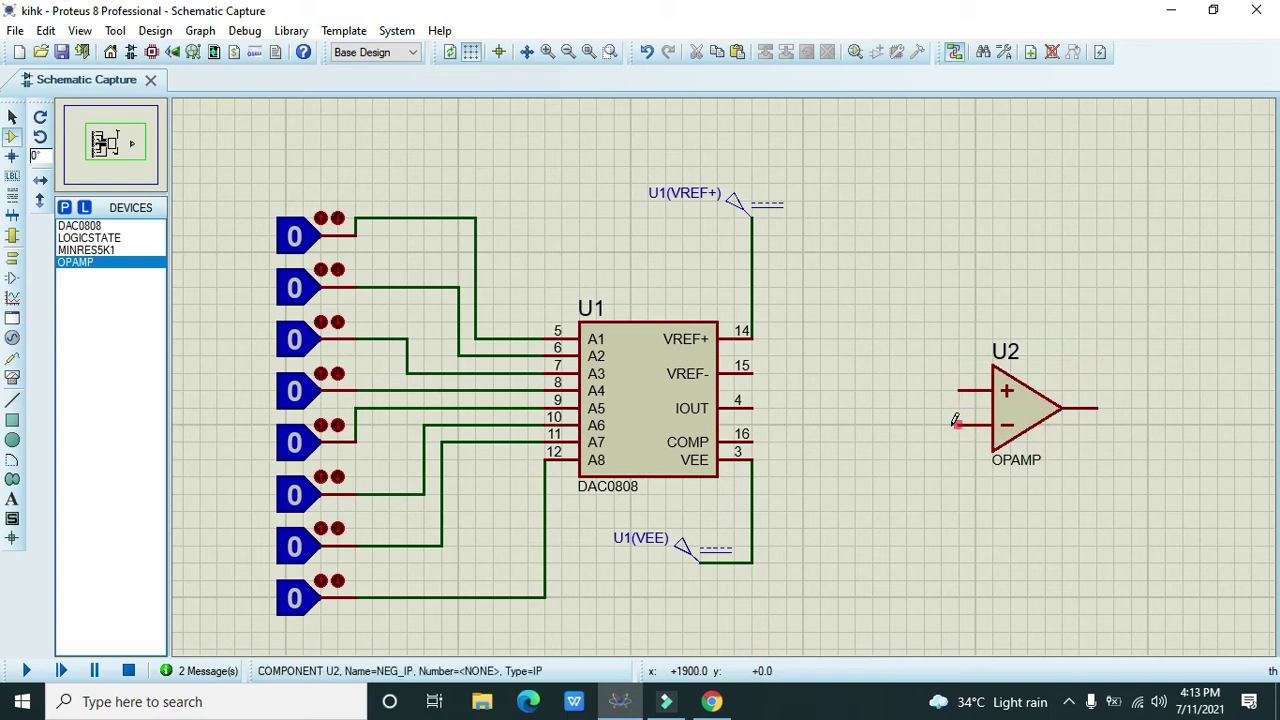
left_click(955, 422)
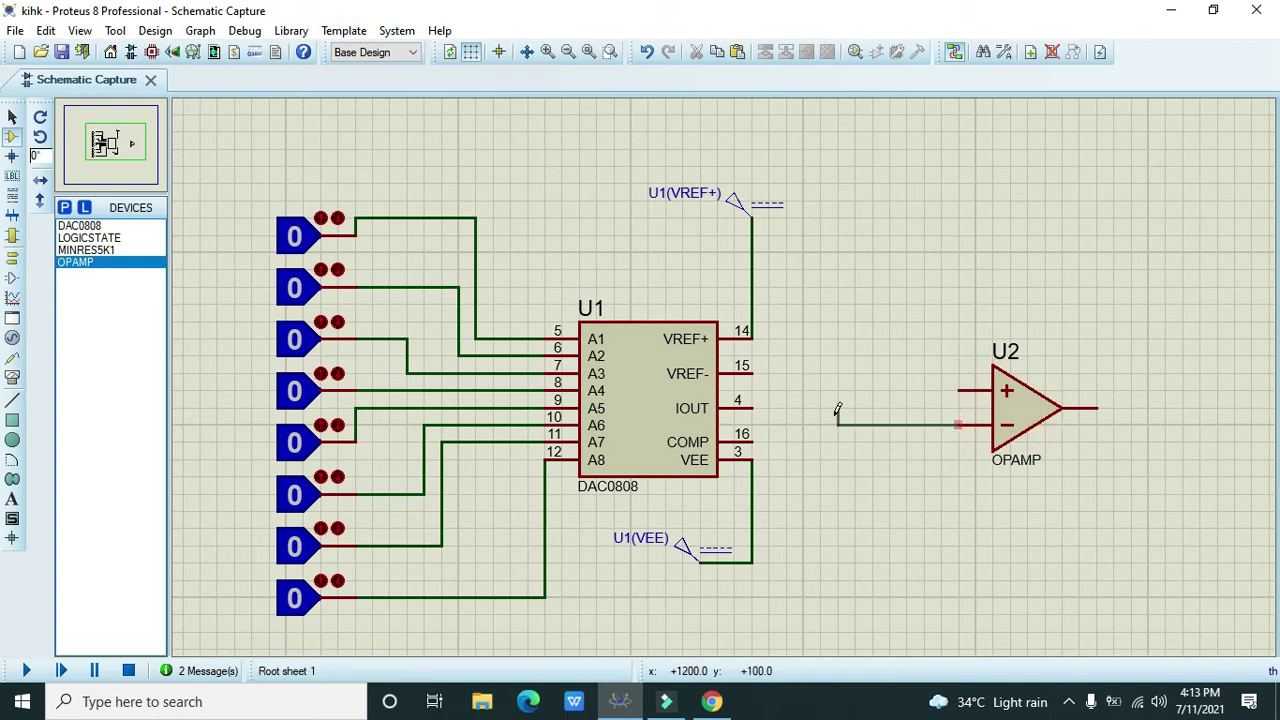
left_click(756, 401)
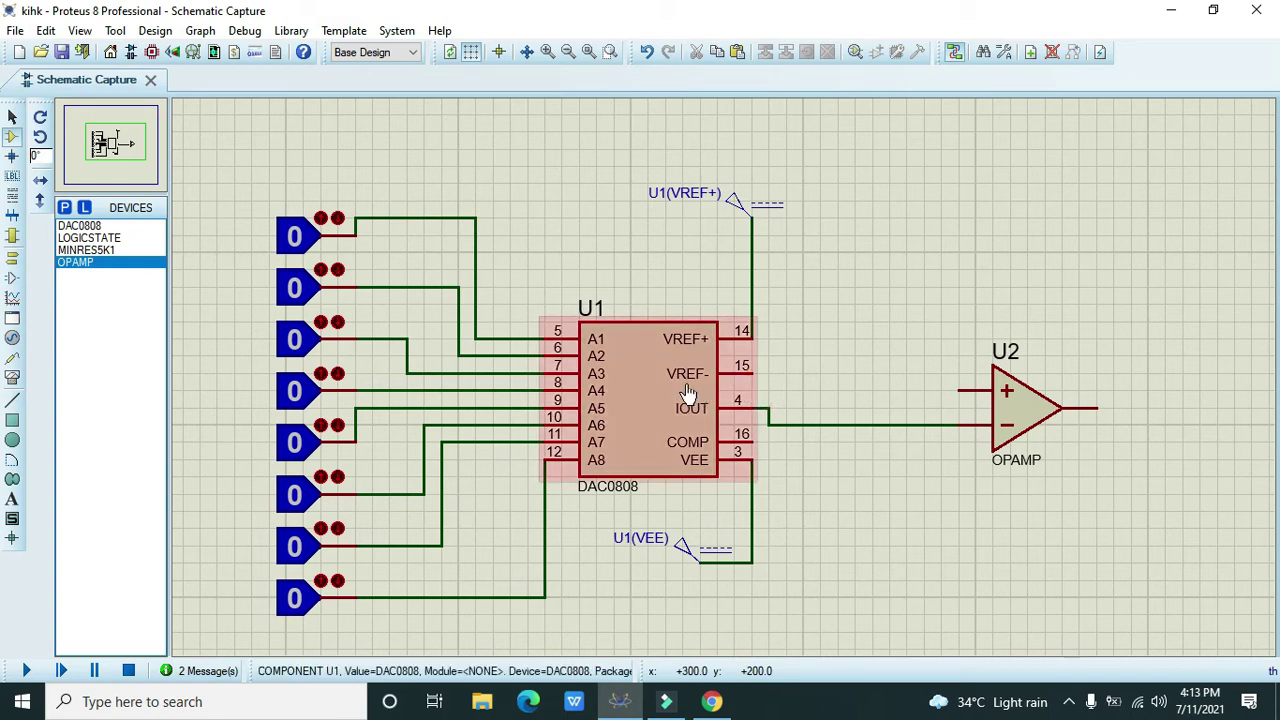
Delete the VREF+ generator wire and load the MINRES5K1 0.6W metal-film resistor from a '5k' search.
right_click(751, 268)
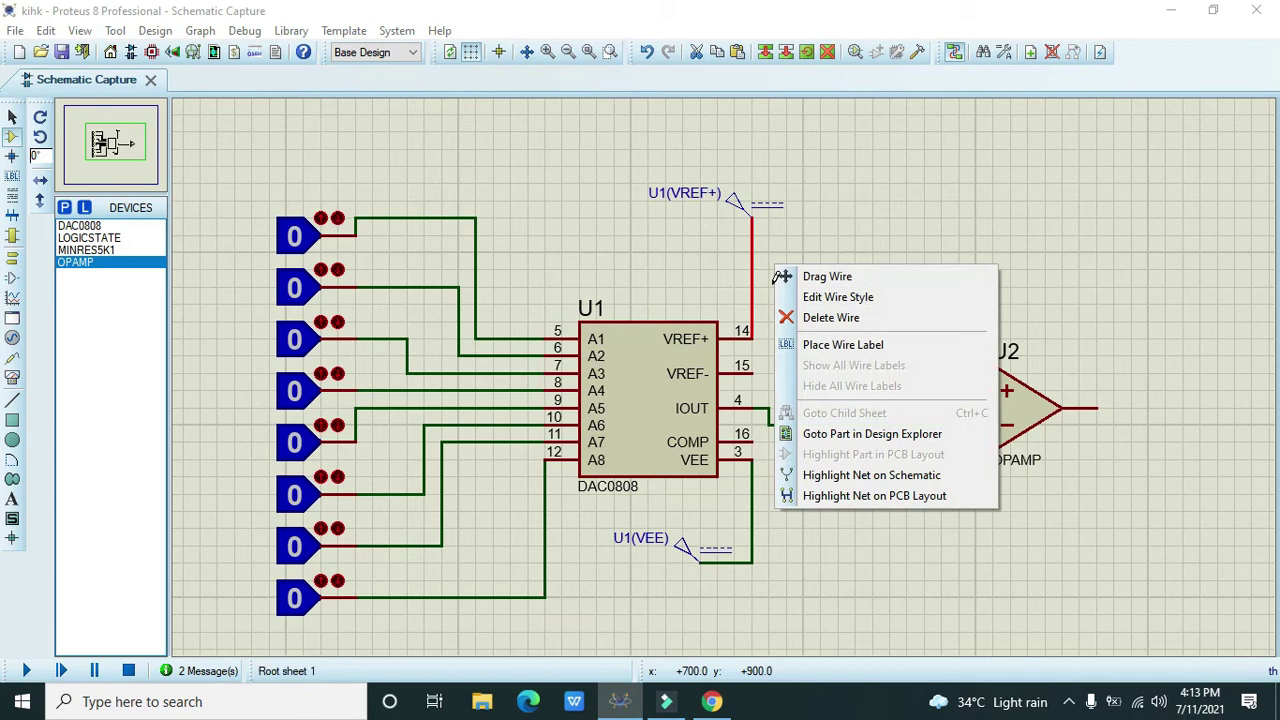
left_click(829, 318)
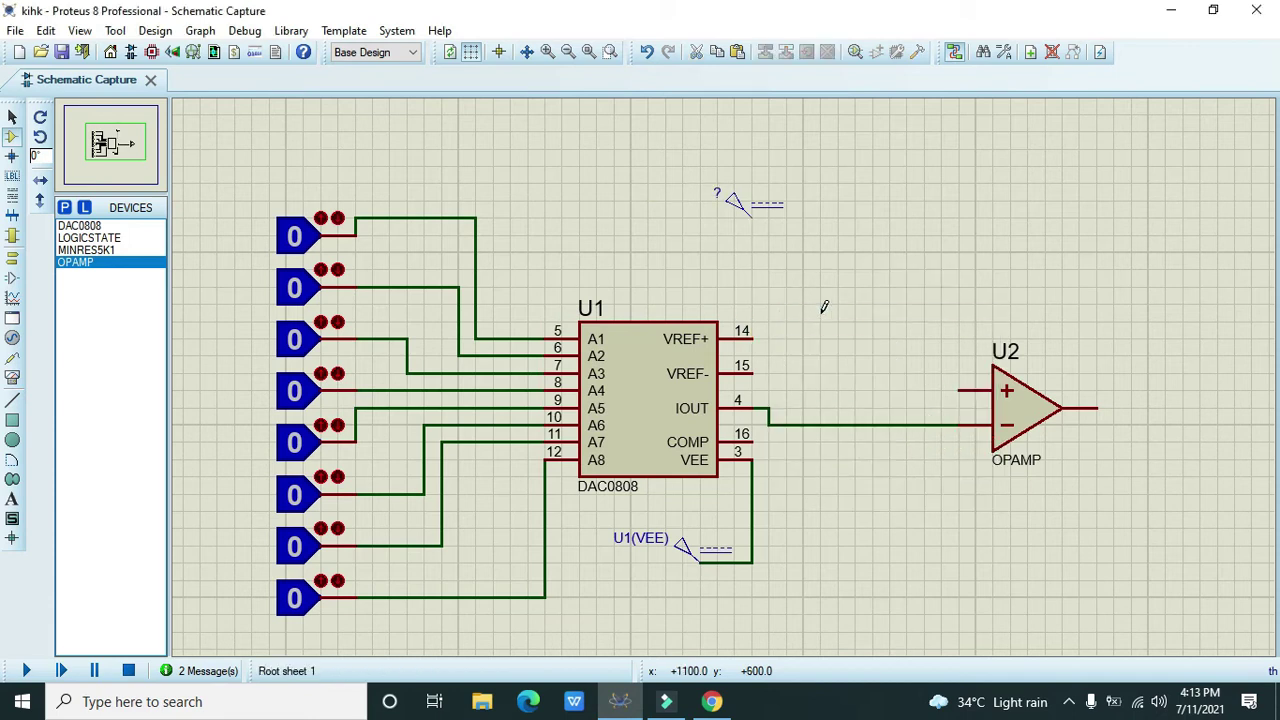
left_click(63, 208)
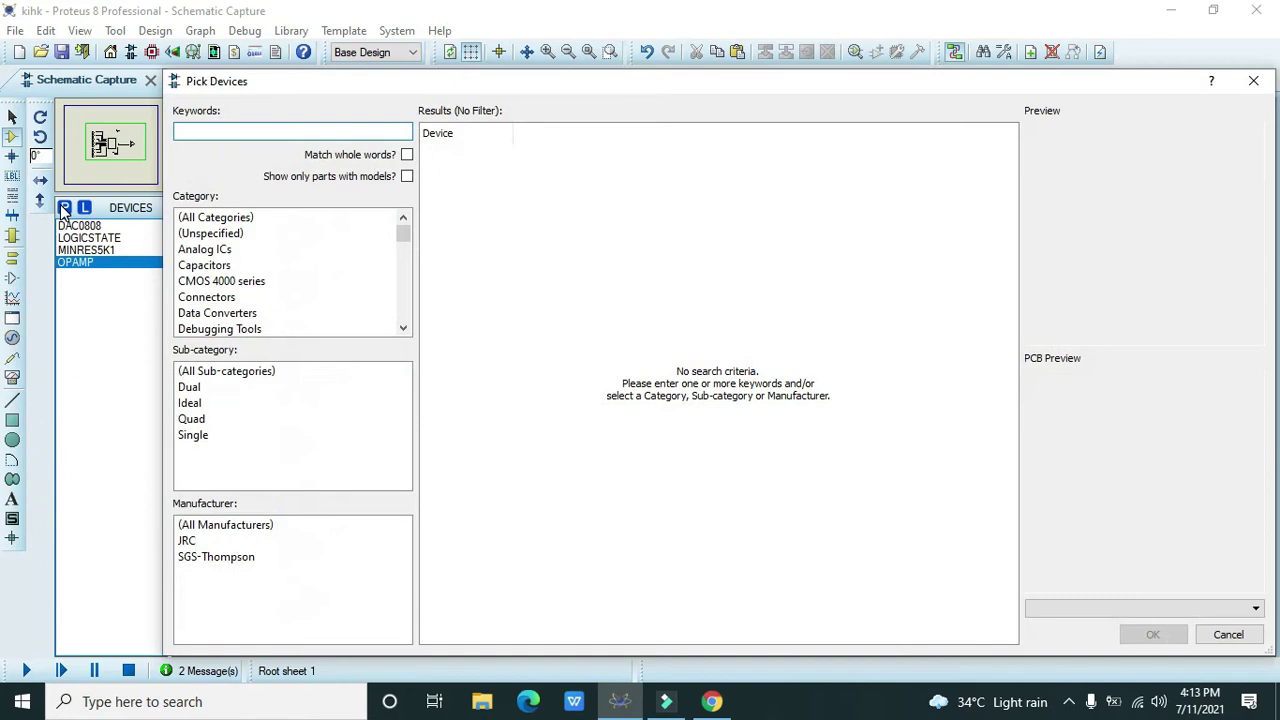
type("5k")
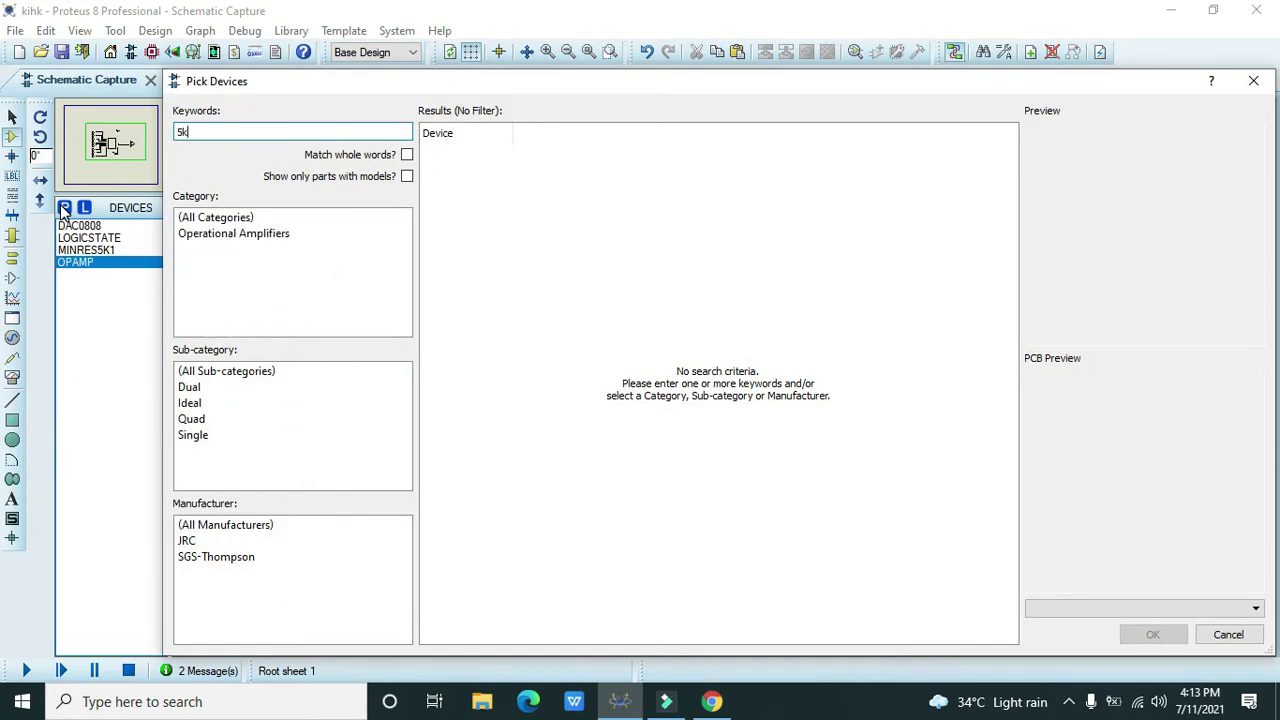
left_click(232, 392)
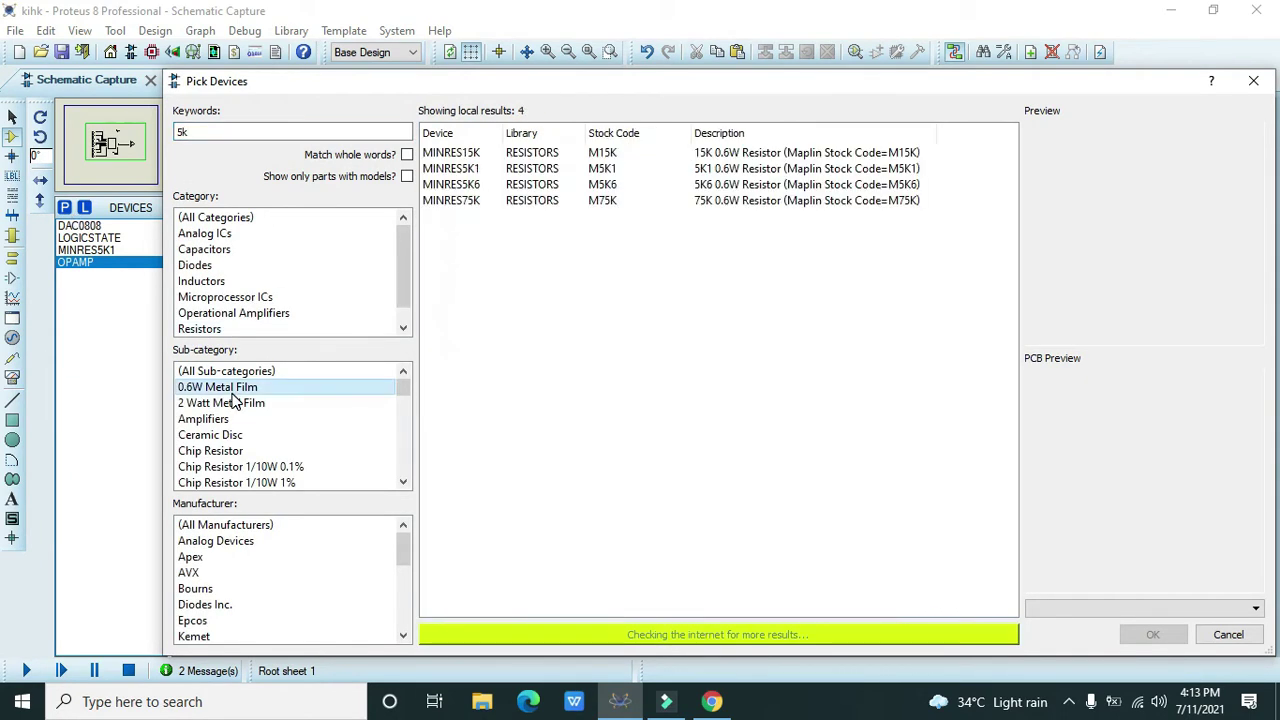
left_click(620, 170)
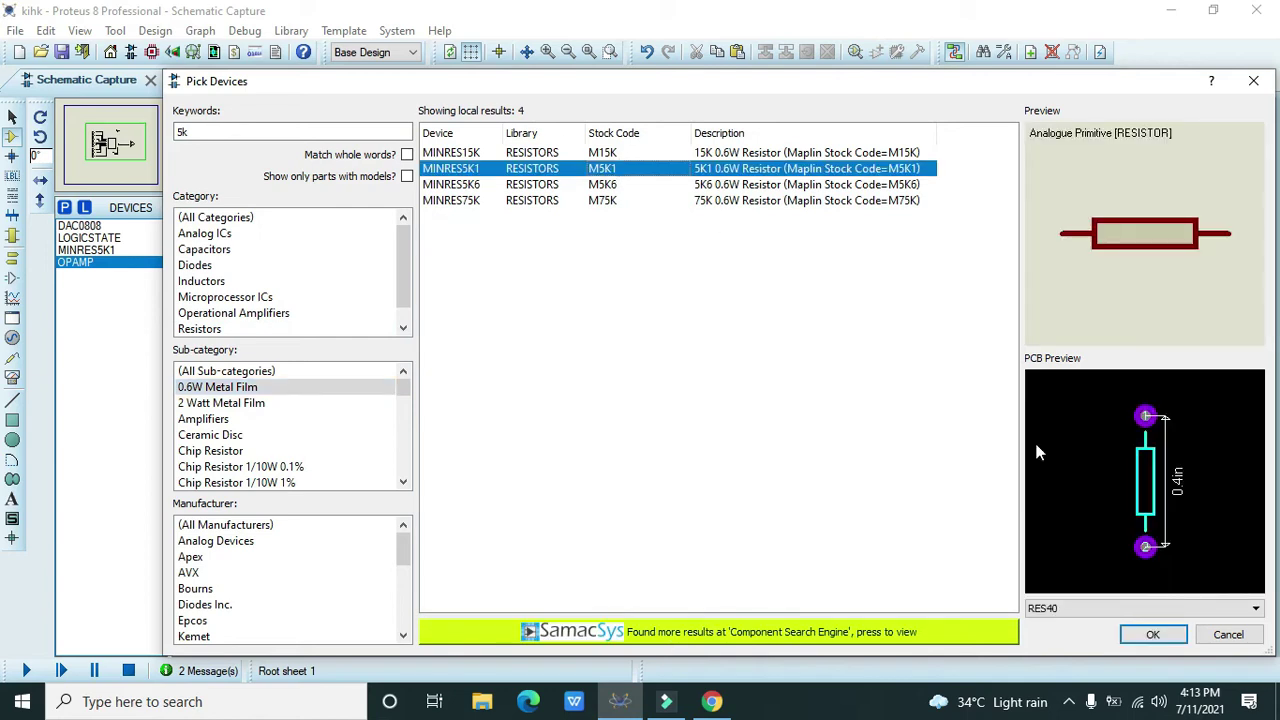
left_click(1151, 634)
Place R1 rotated vertically, wired between the reference generator and VREF+ pin 14.
left_click(779, 270)
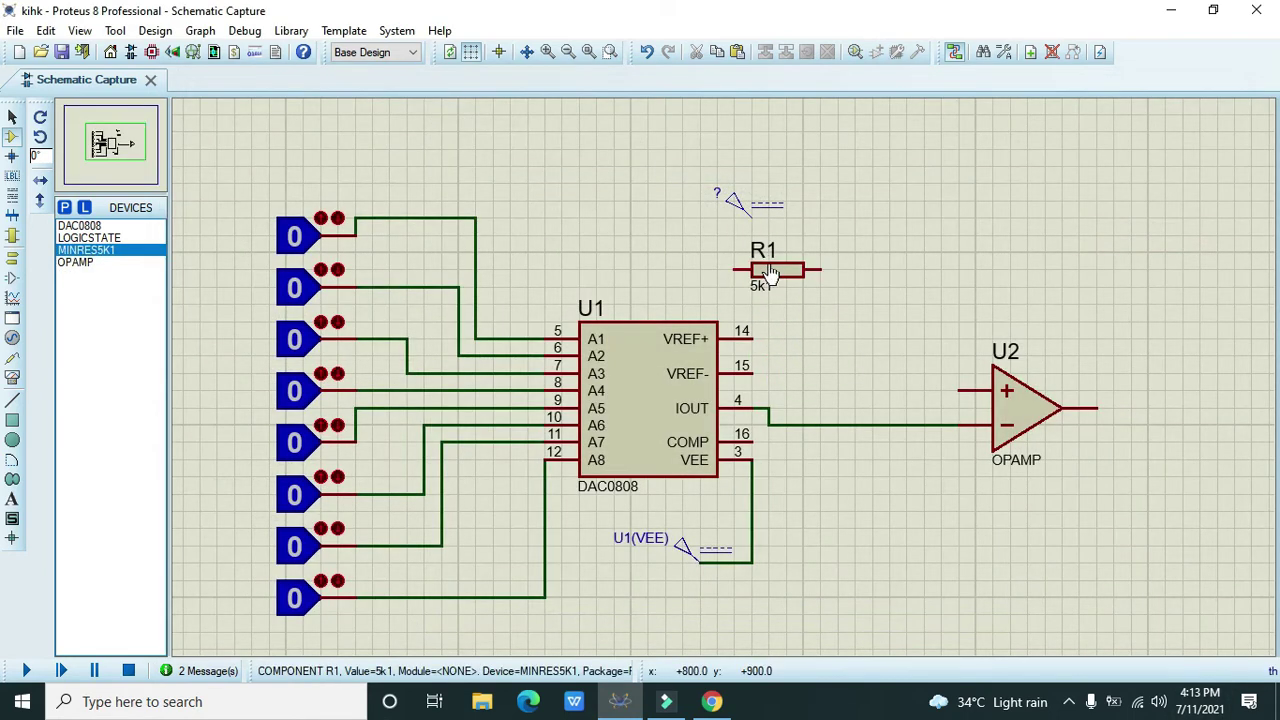
right_click(792, 275)
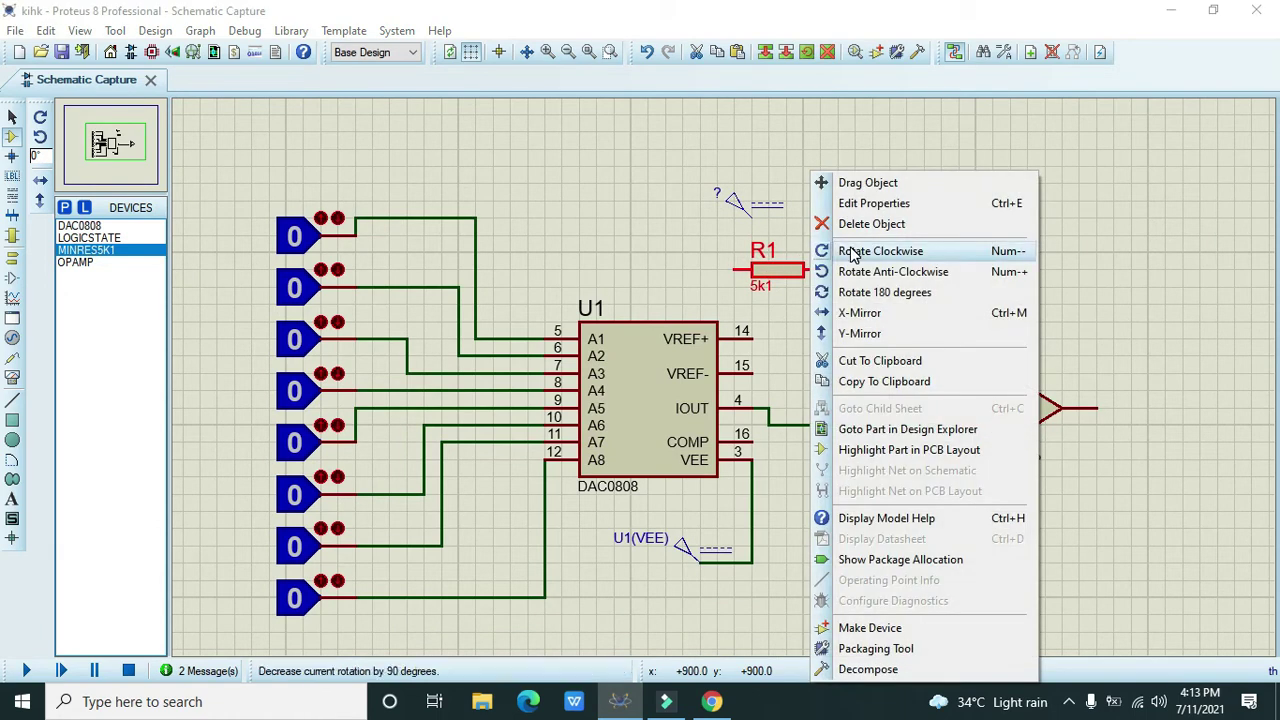
left_click(886, 249)
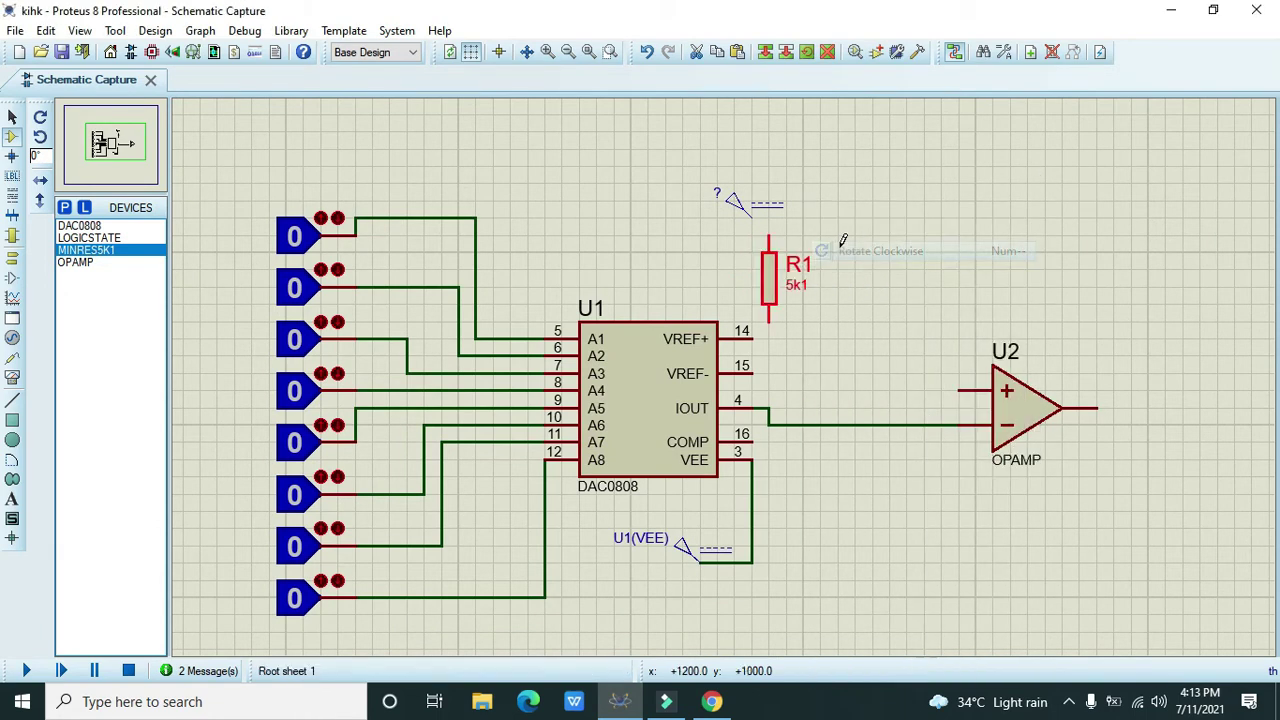
left_click(768, 236)
left_click(755, 210)
left_click(768, 321)
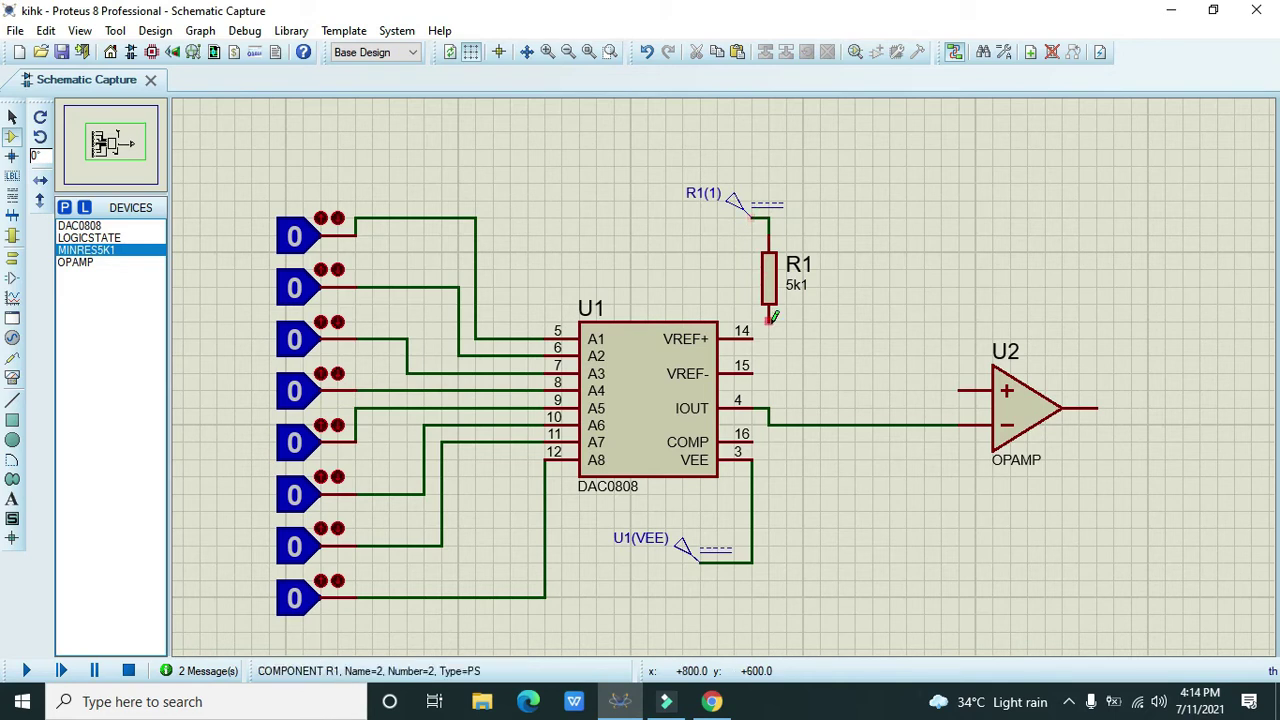
left_click(757, 333)
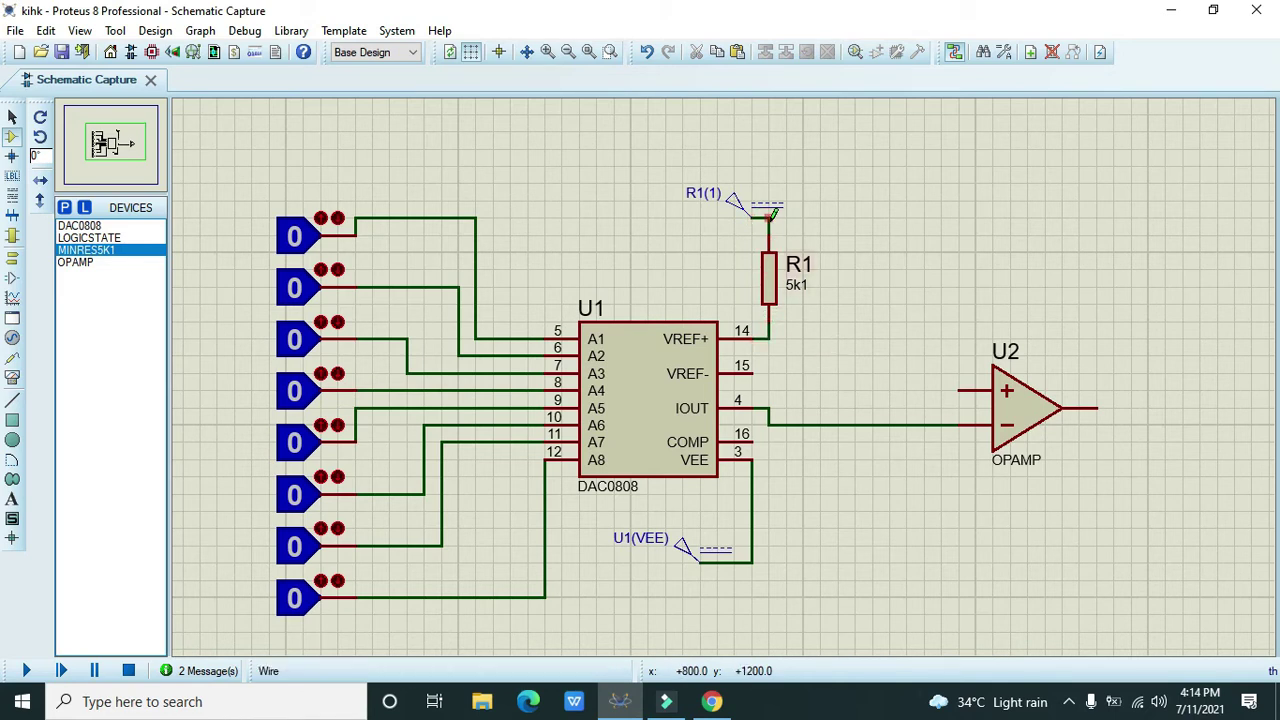
Set resistor R1's resistance to 5k.
double_click(796, 284)
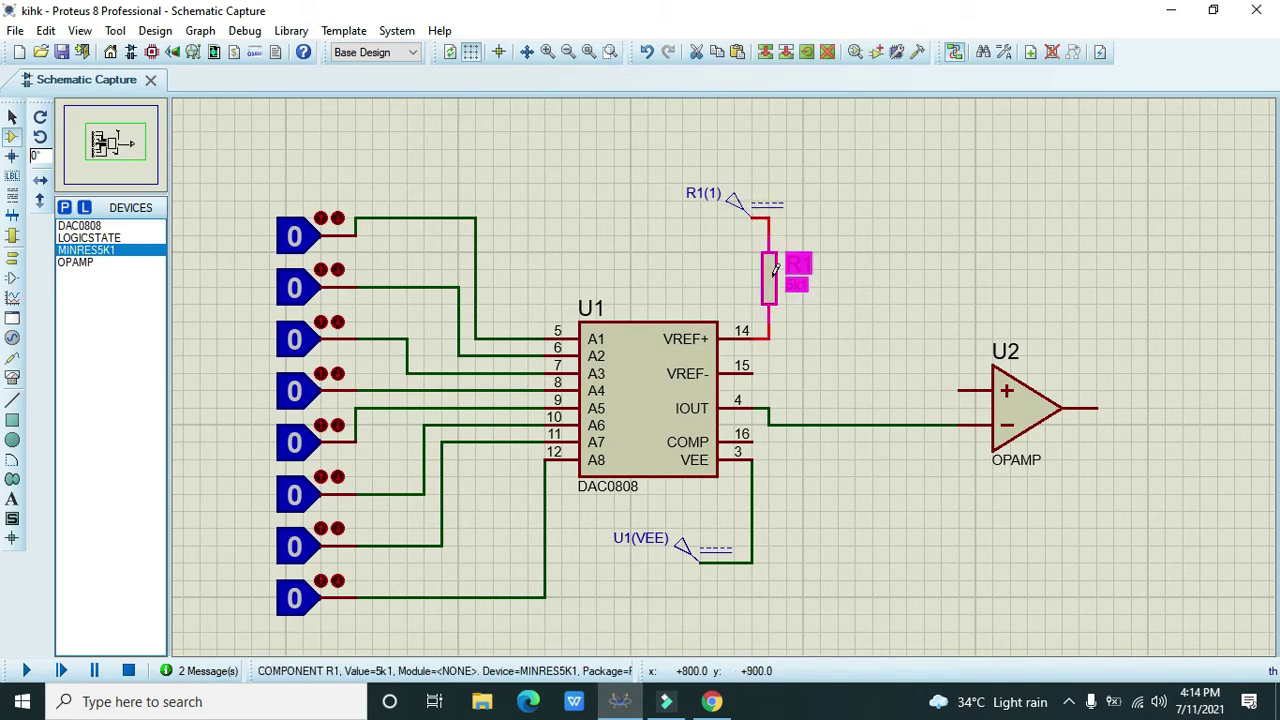
left_click(549, 228)
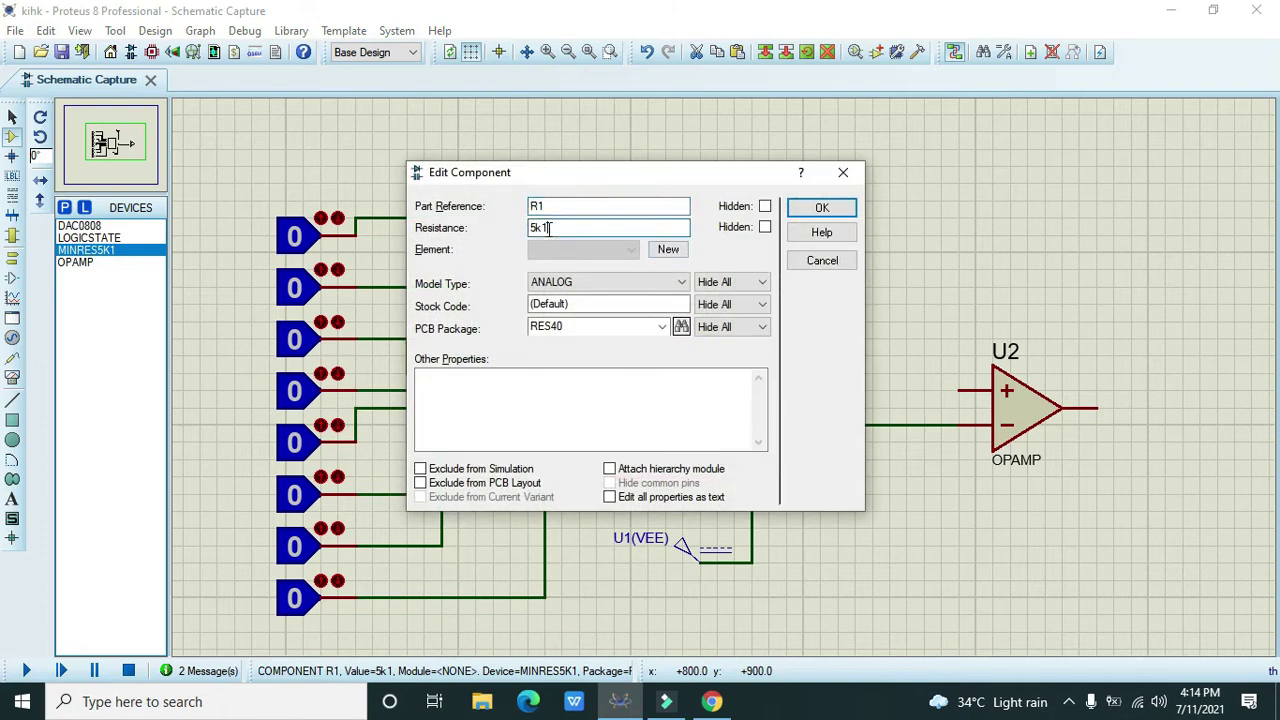
left_click(821, 207)
left_click(862, 323)
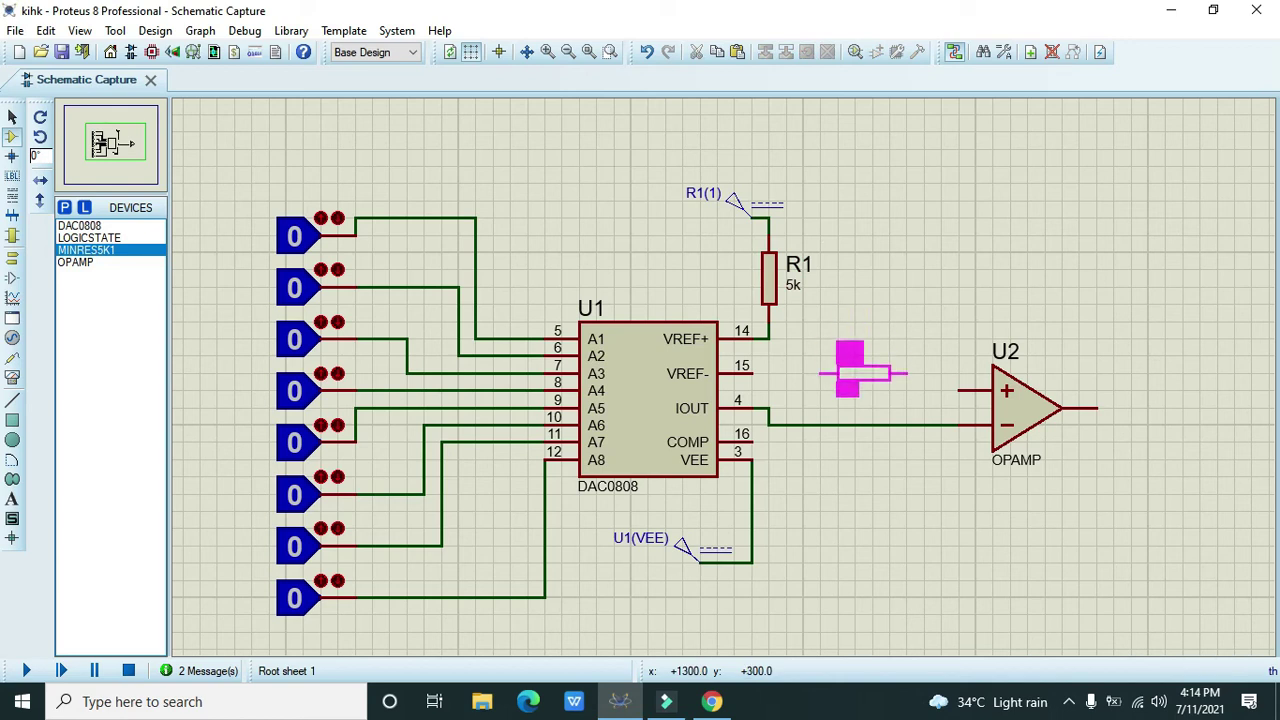
Place R2 and wire it from VREF- pin 15 to the op-amp's + input.
left_click(829, 373)
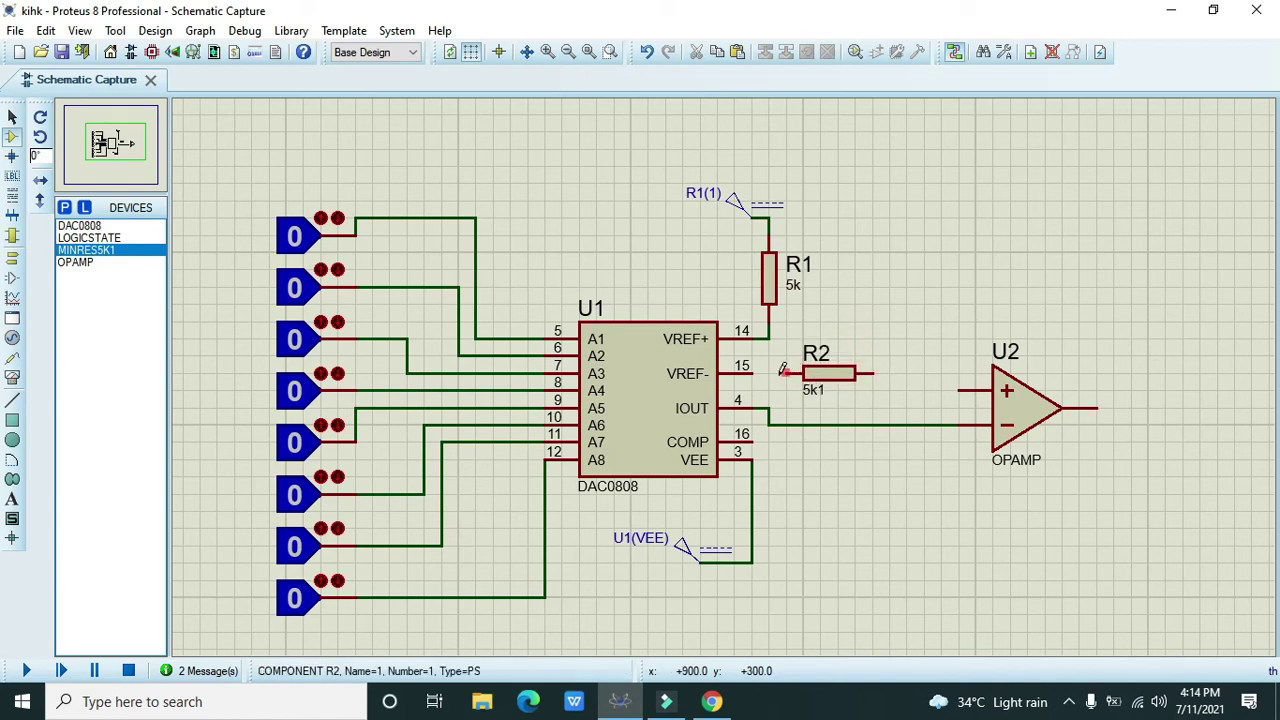
left_click(766, 372)
left_click(803, 373)
left_click(872, 373)
left_click(960, 388)
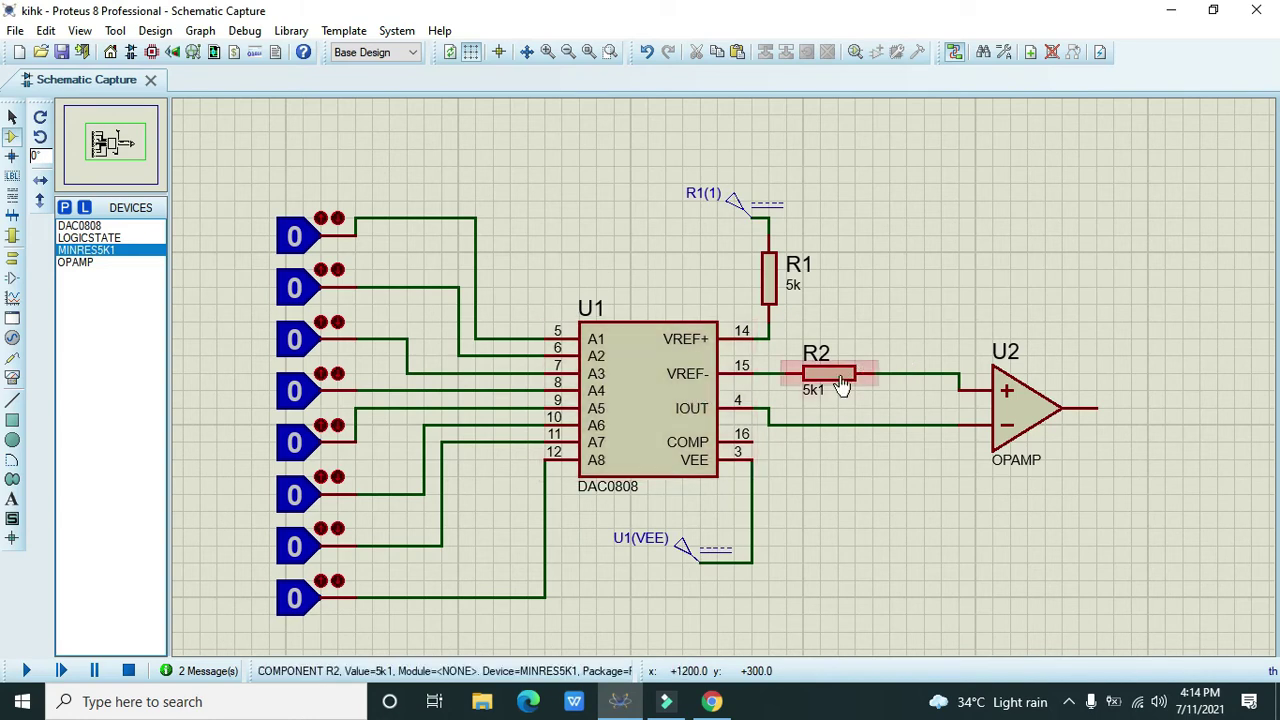
Change R2's resistance from 5k1 to 5k.
double_click(828, 374)
left_click(606, 227)
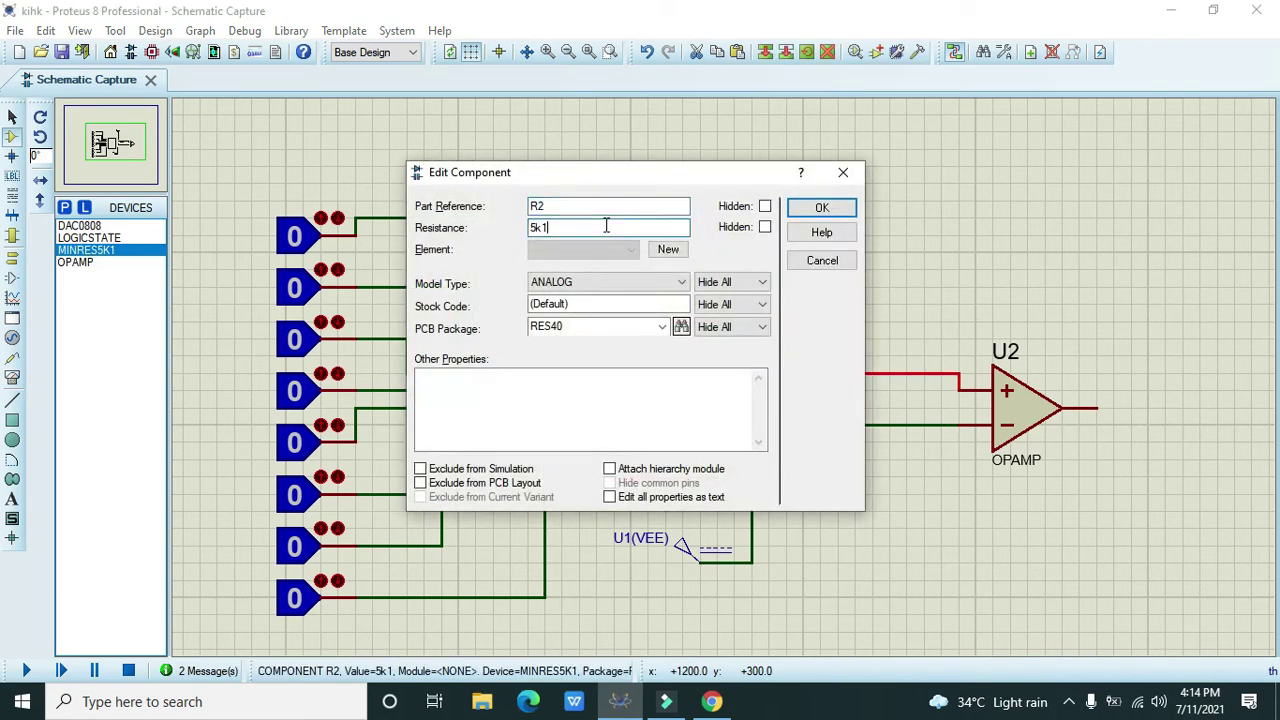
key("BackSpace")
key("Return")
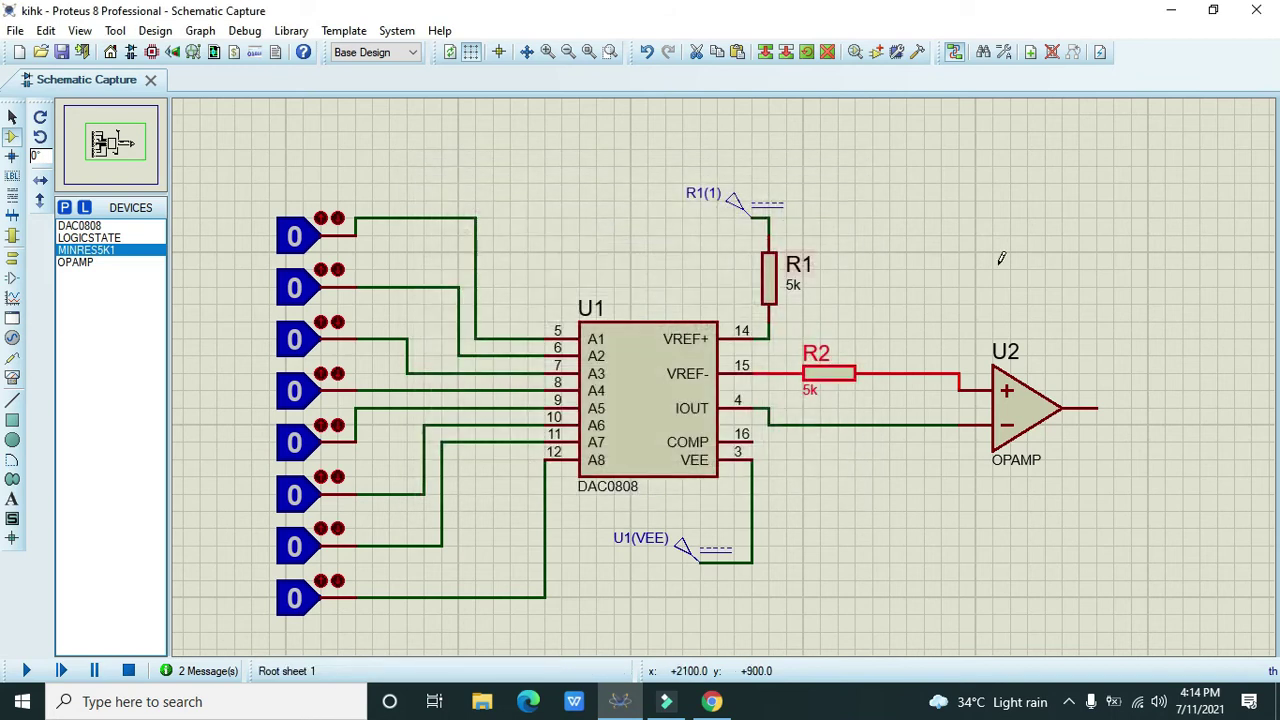
left_click(1000, 260)
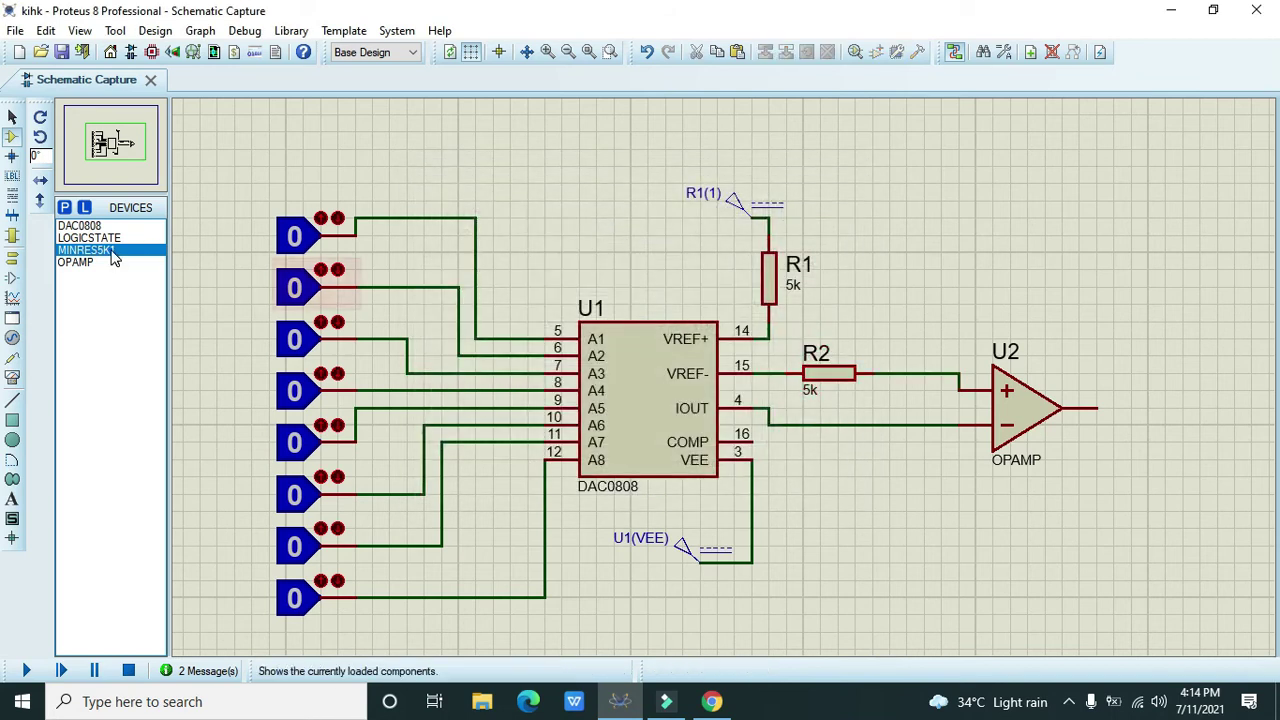
Place a DC voltmeter right of U2 and wire the op-amp output to its + terminal.
left_click(12, 362)
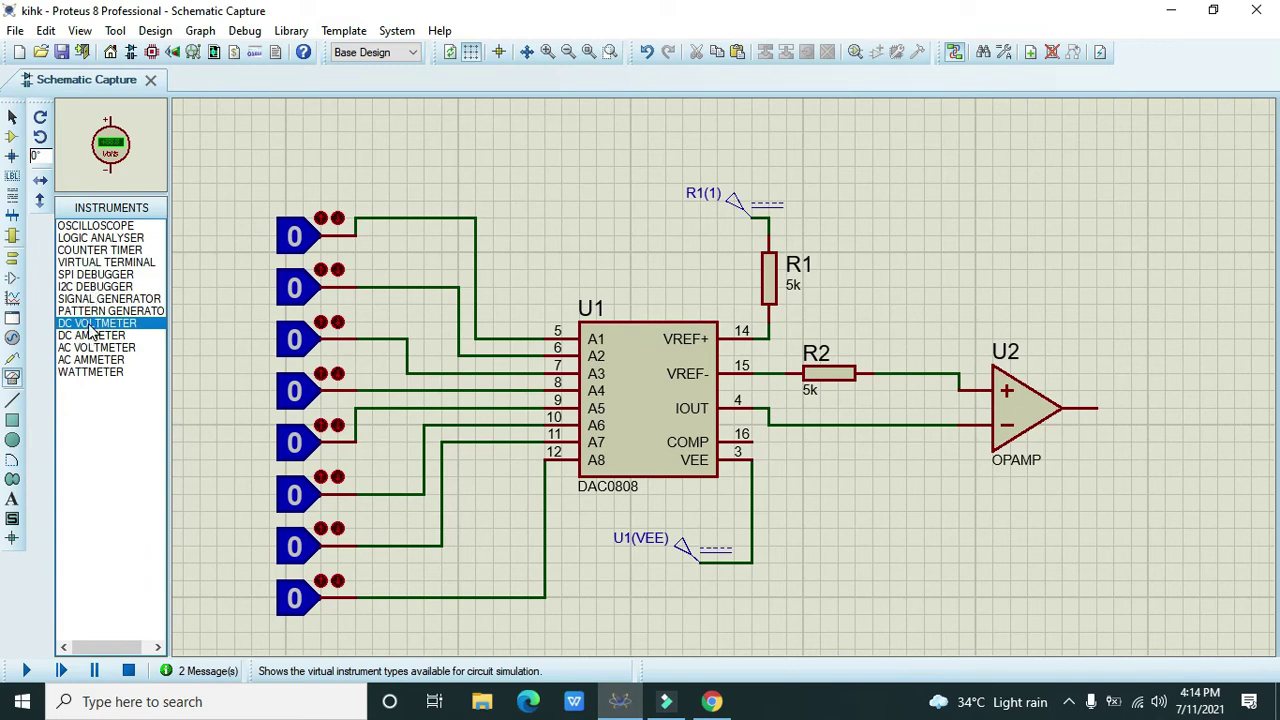
left_click(1183, 495)
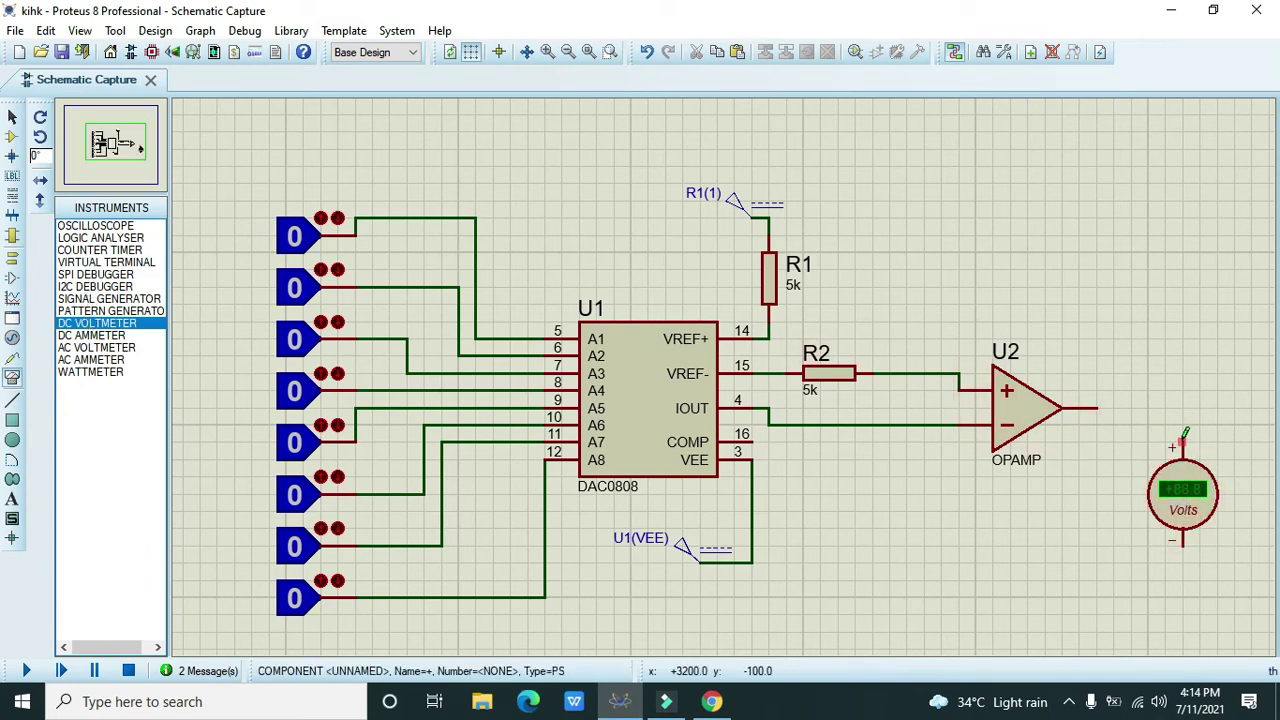
left_click(1183, 443)
left_click(1097, 408)
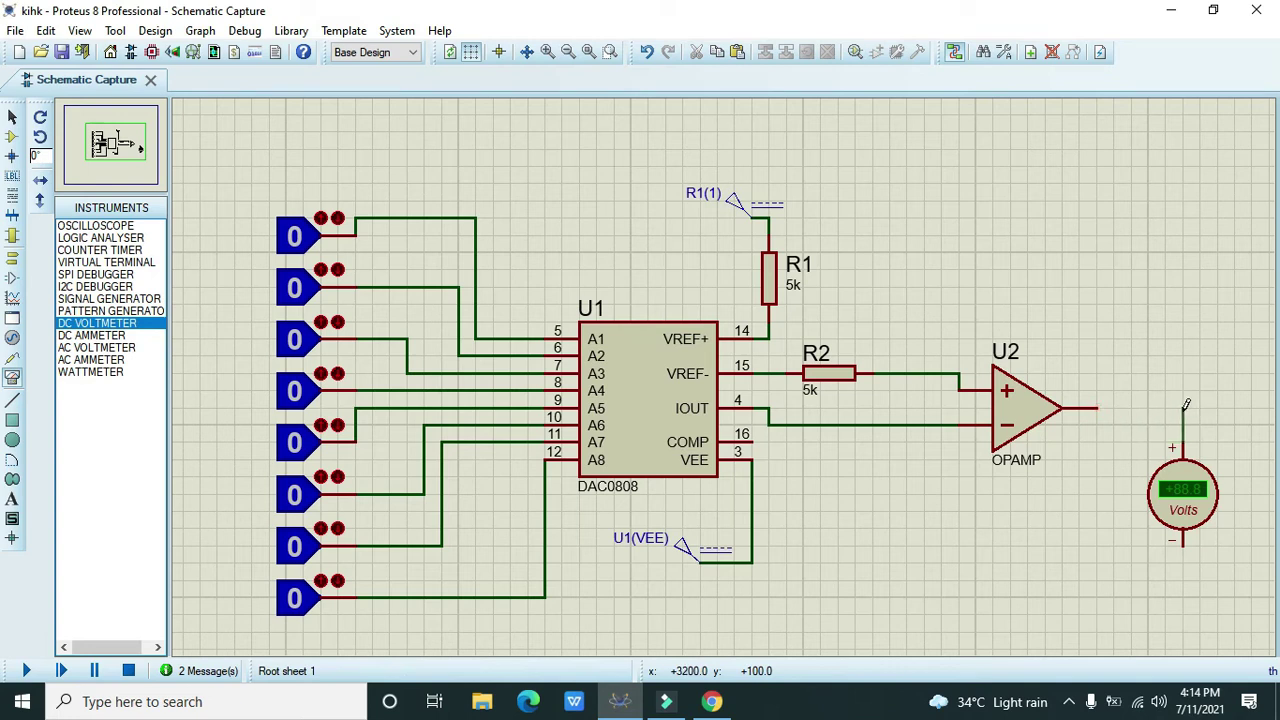
left_click(1098, 408)
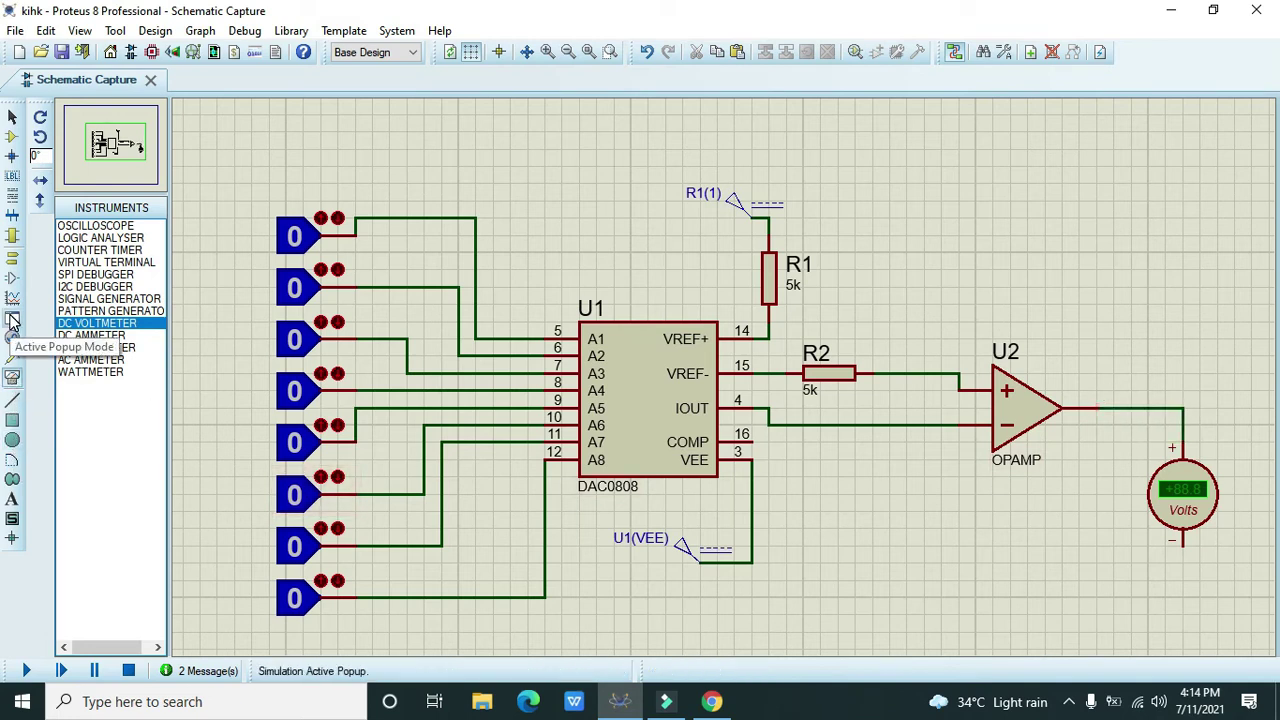
left_click(12, 256)
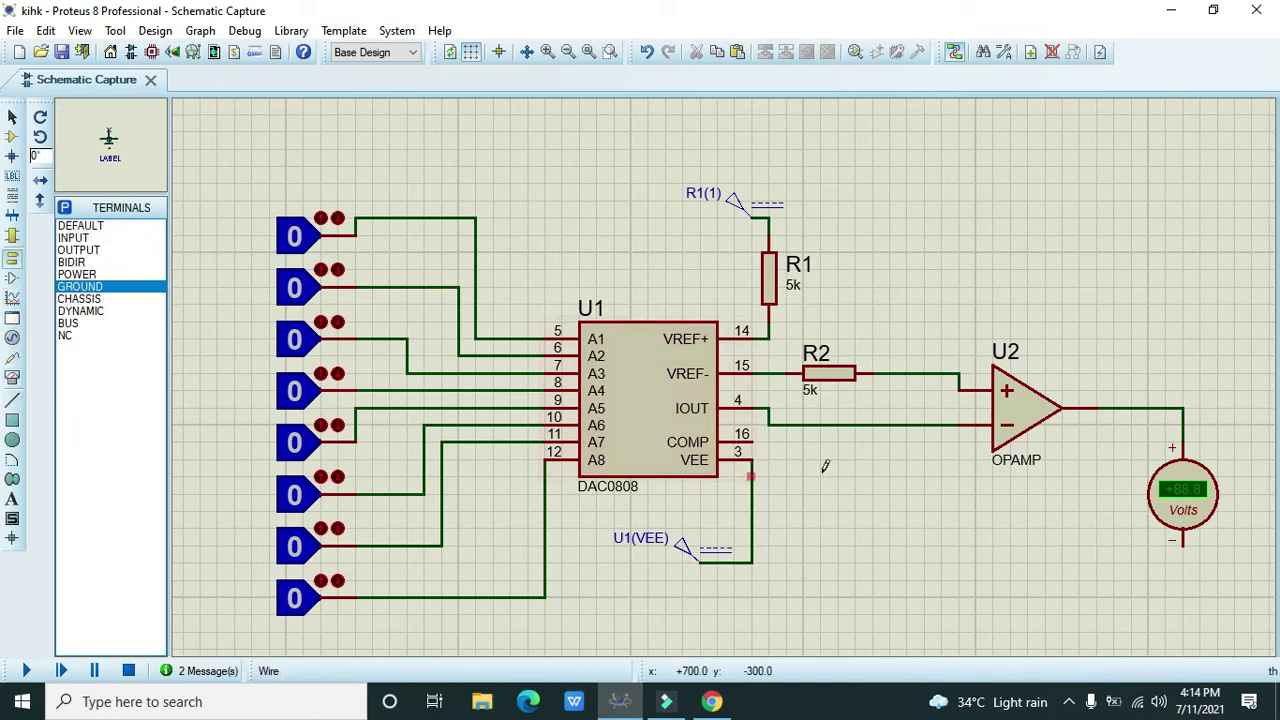
Place a ground terminal just below the voltmeter's negative terminal.
left_click(1183, 578)
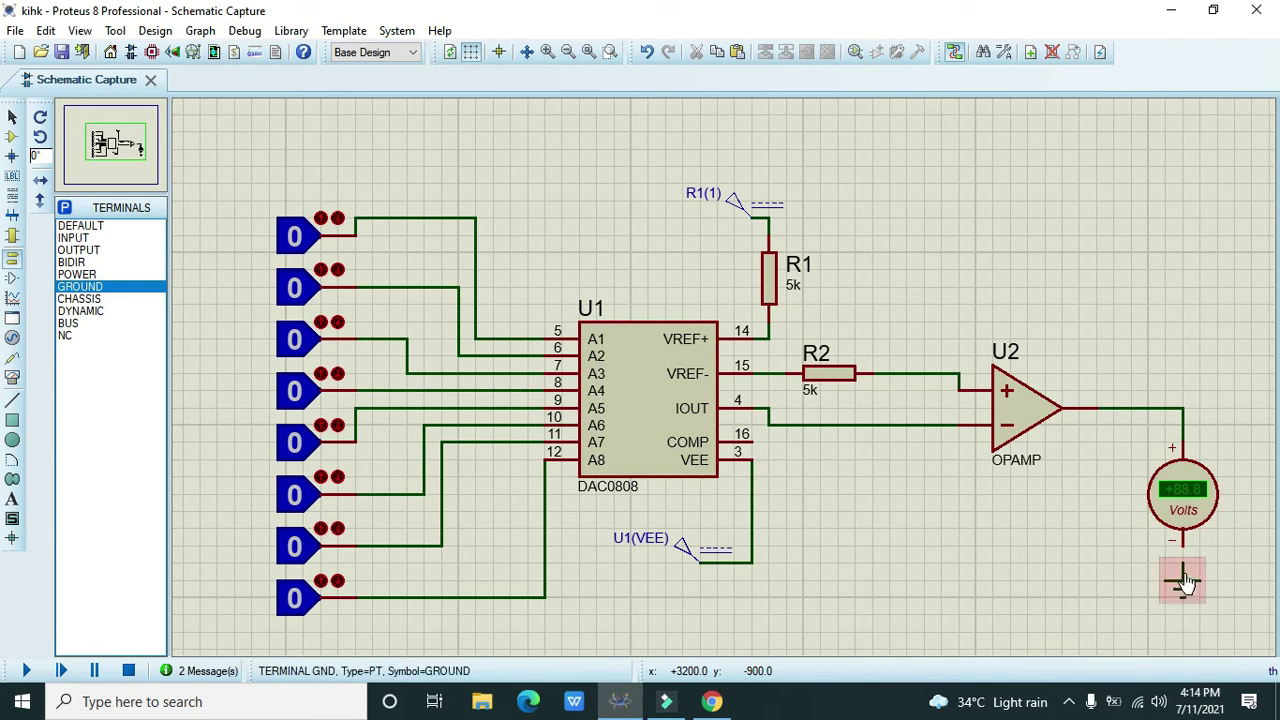
double_click(1183, 570)
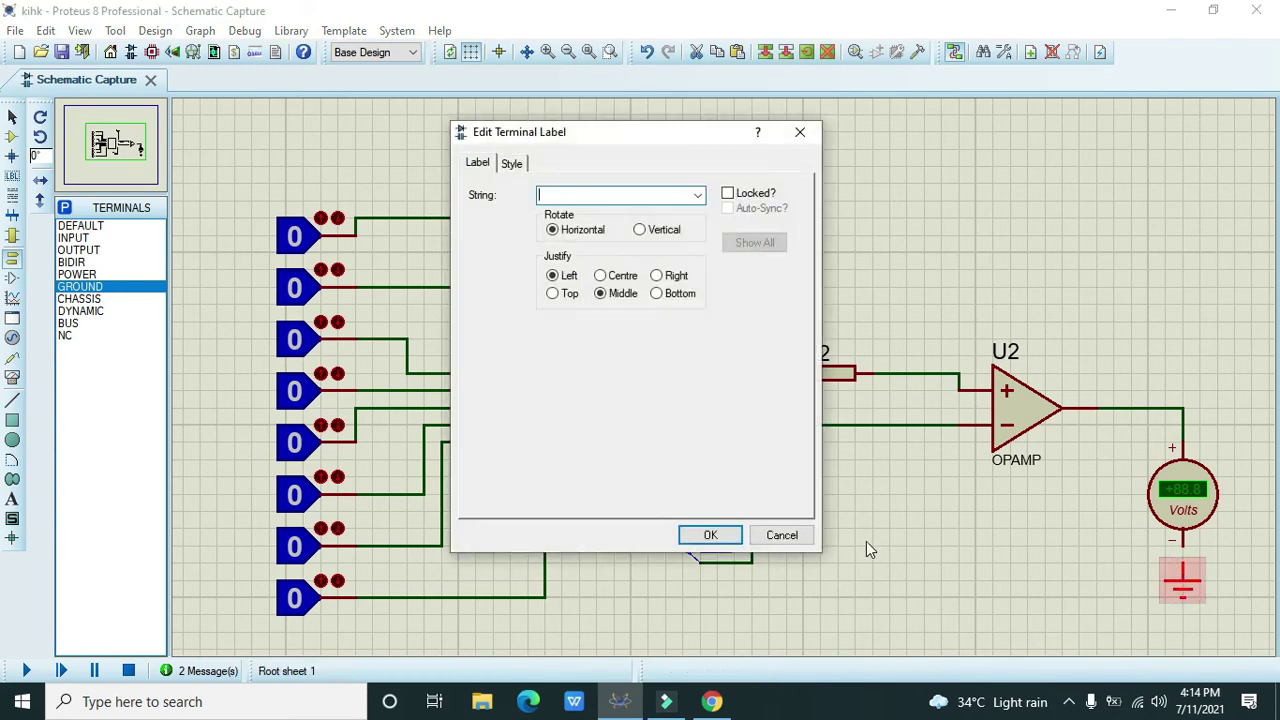
left_click(782, 535)
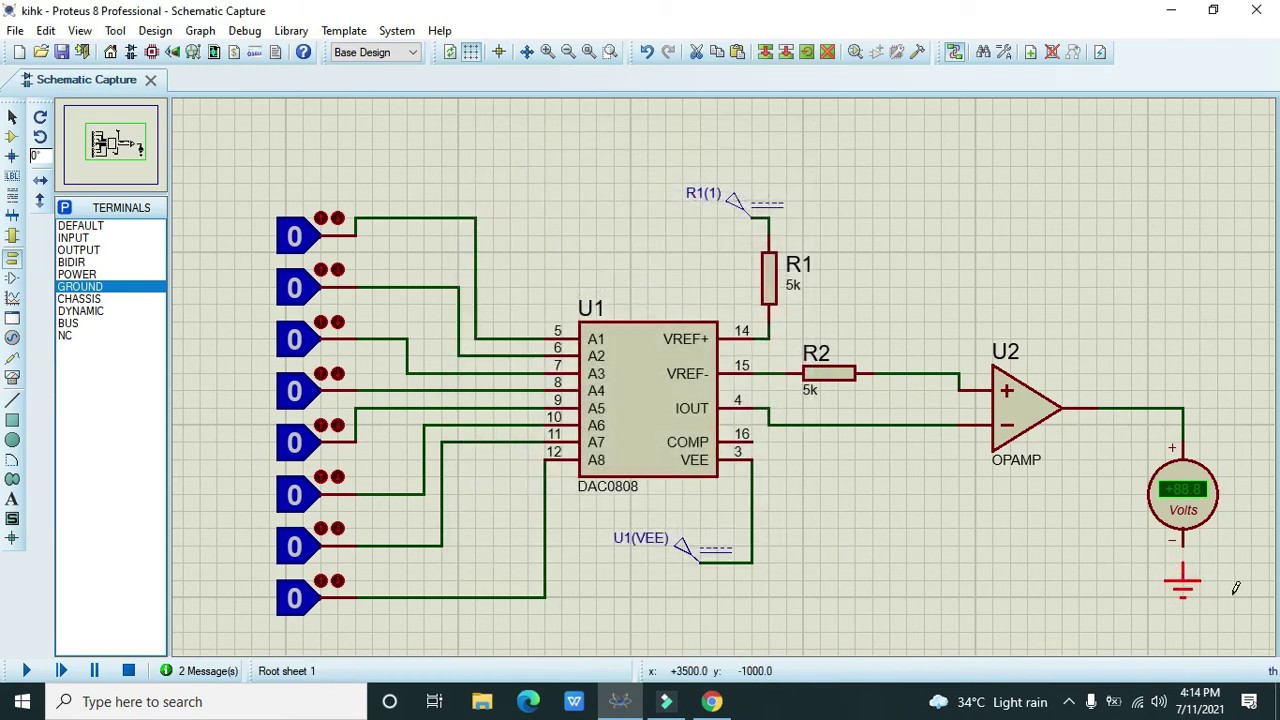
left_click(1225, 610)
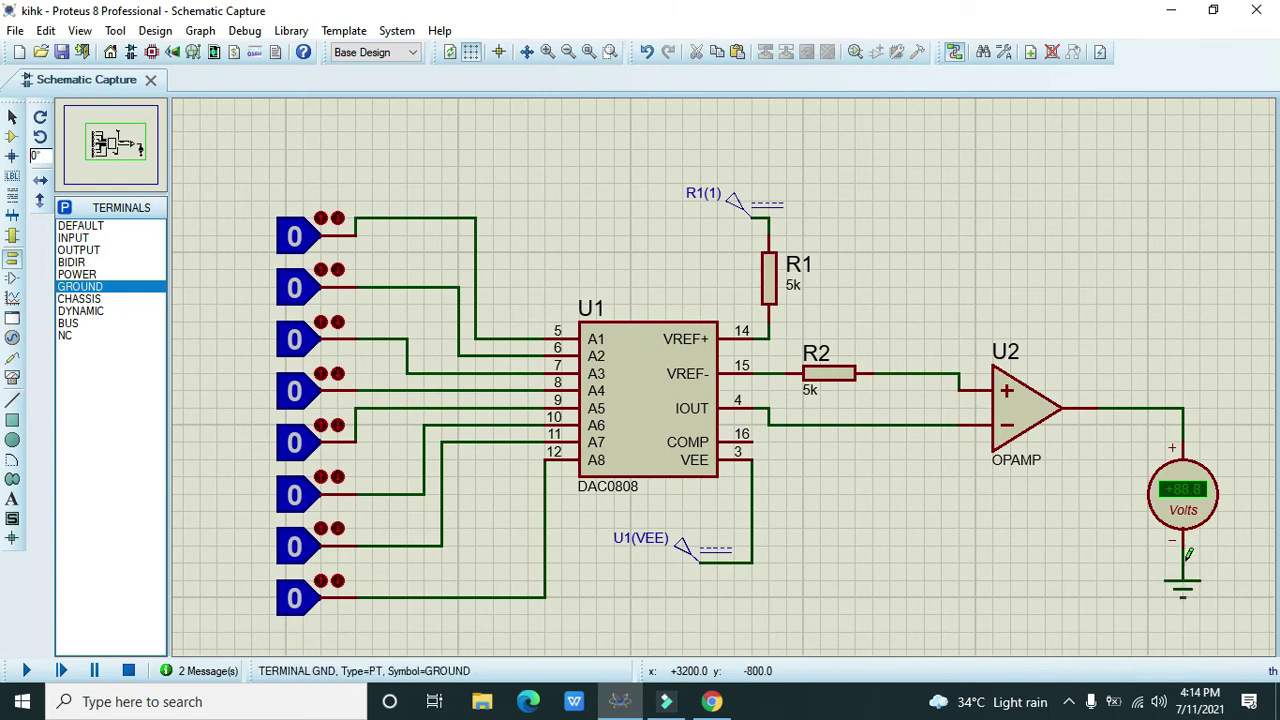
left_click_drag(1183, 592, 1183, 606)
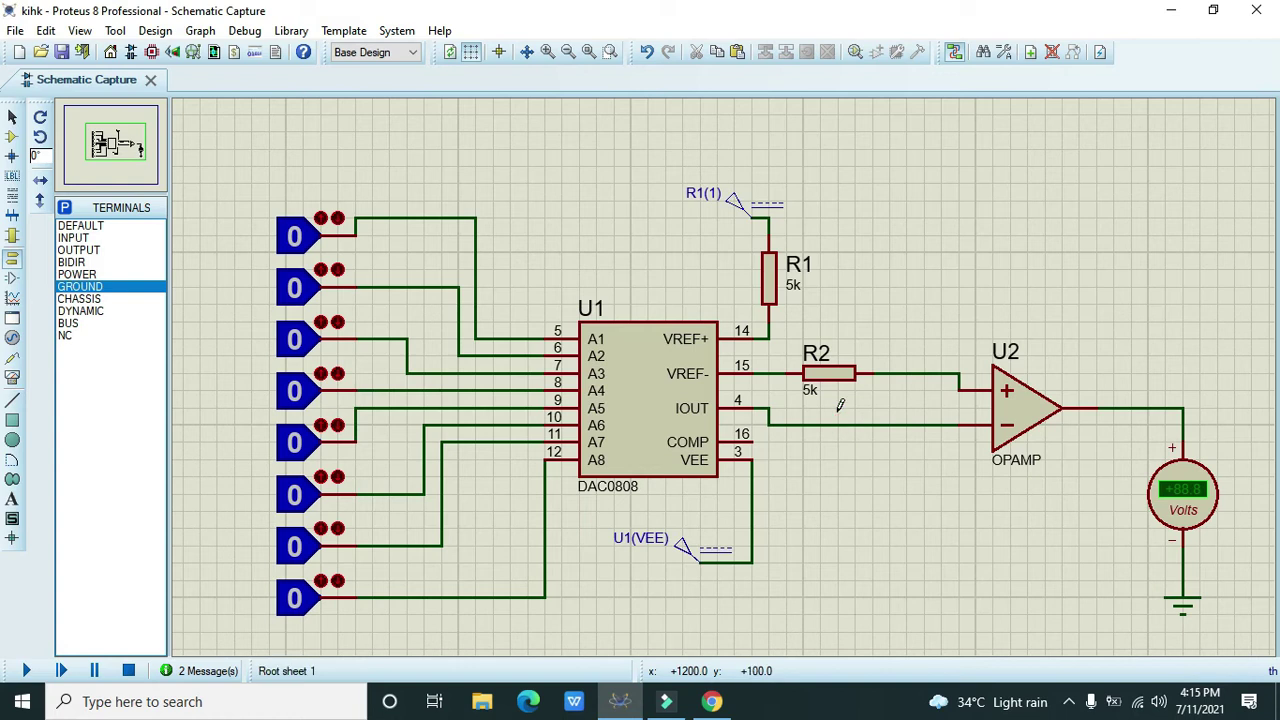
Add a second ground and wire it to the R2–op-amp + input wire.
left_click(889, 532)
left_click(889, 528)
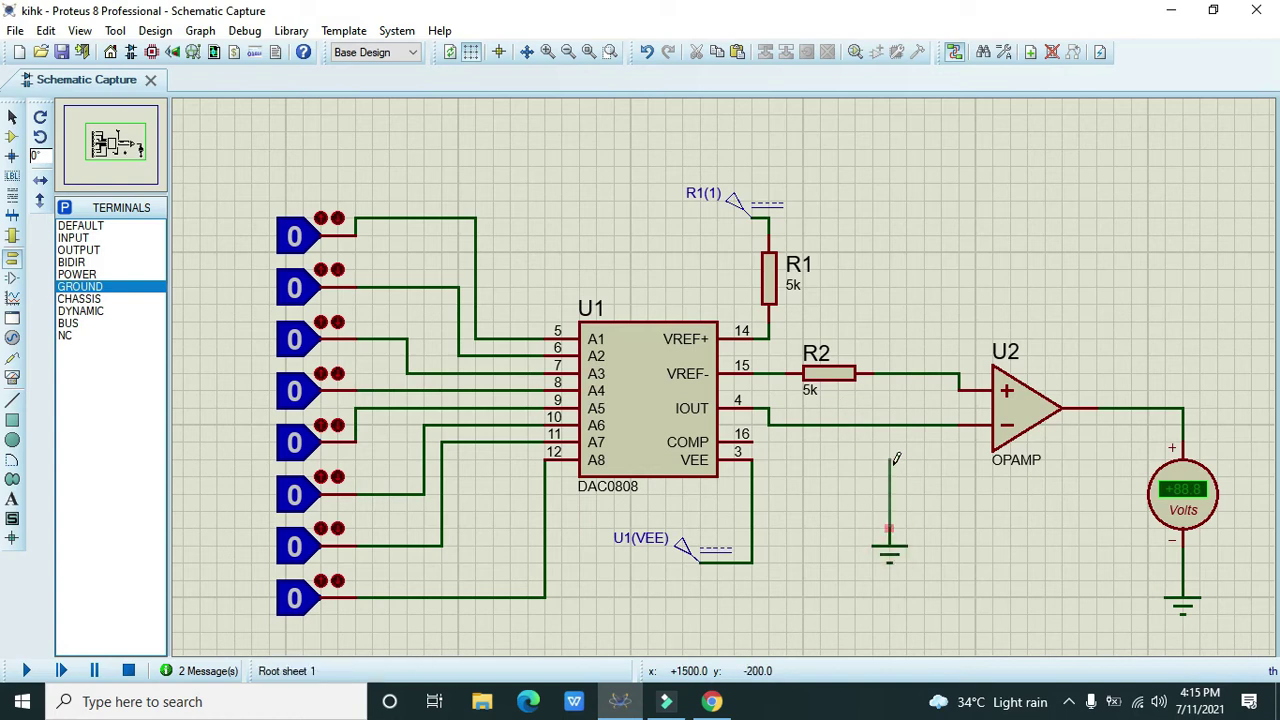
left_click(889, 374)
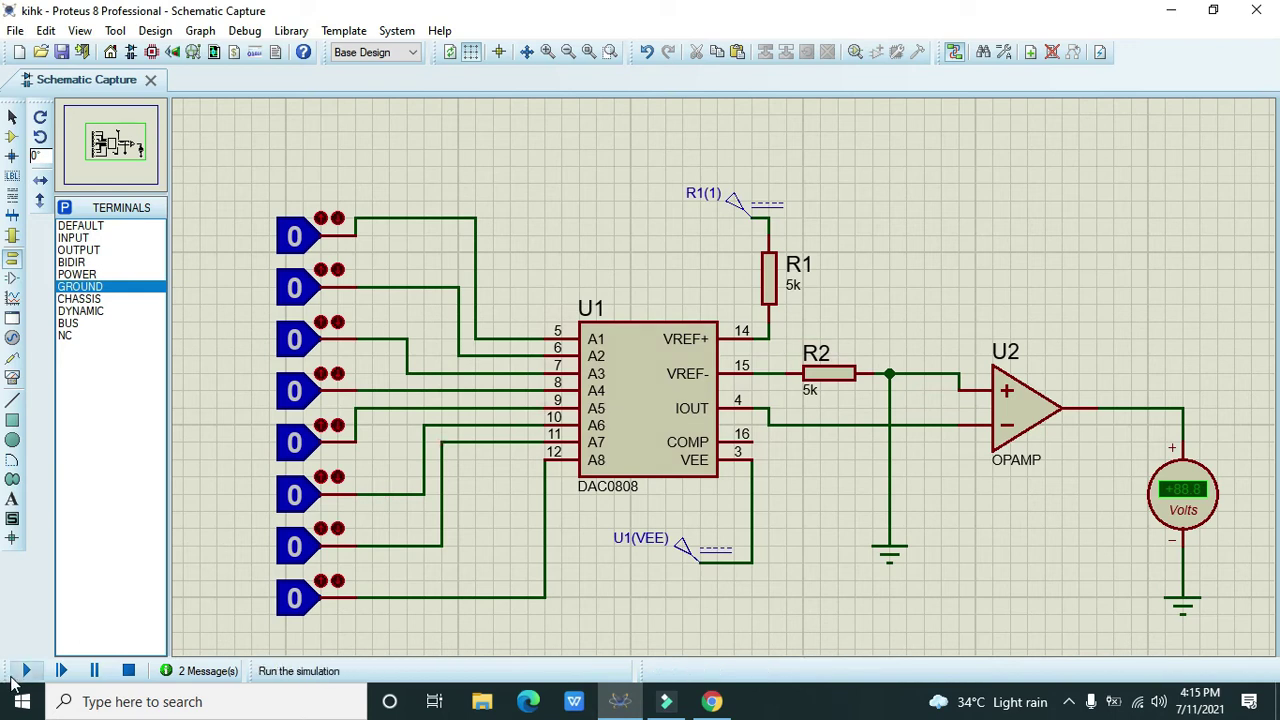
left_click(24, 671)
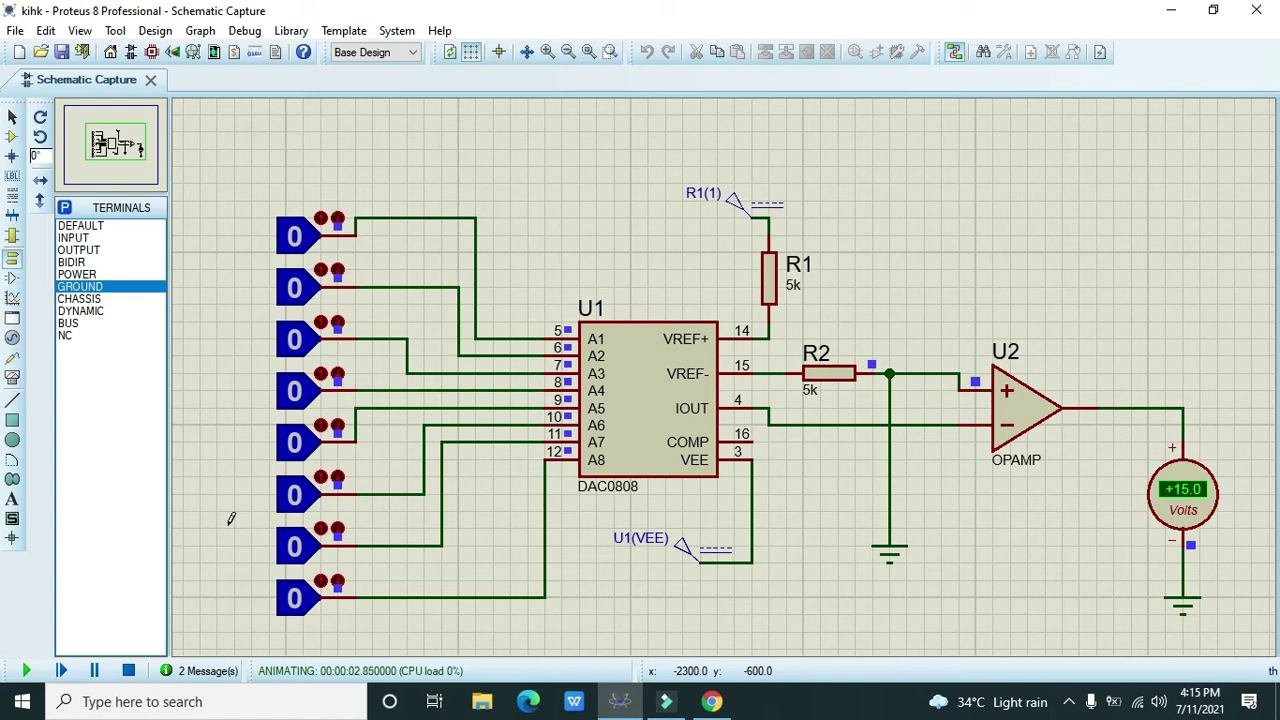
left_click(128, 671)
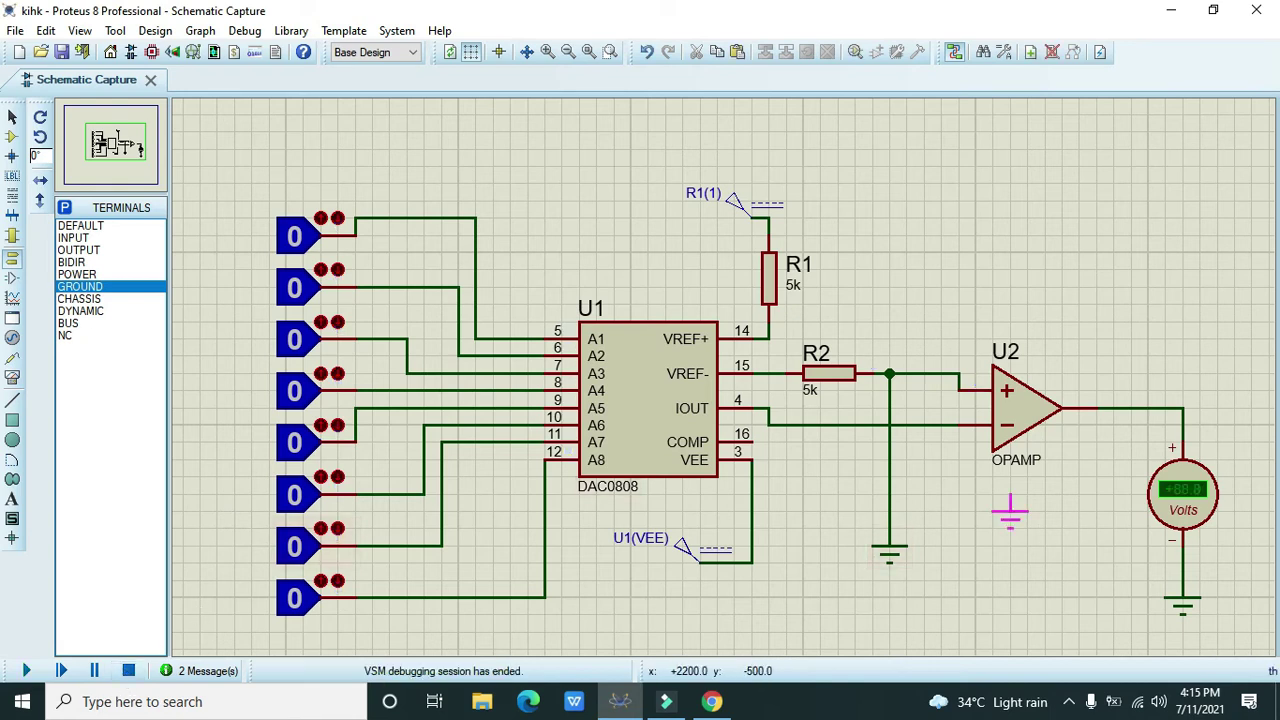
Copy the 5k resistor R2 and paste it as R3 beneath the op-amp.
right_click(840, 372)
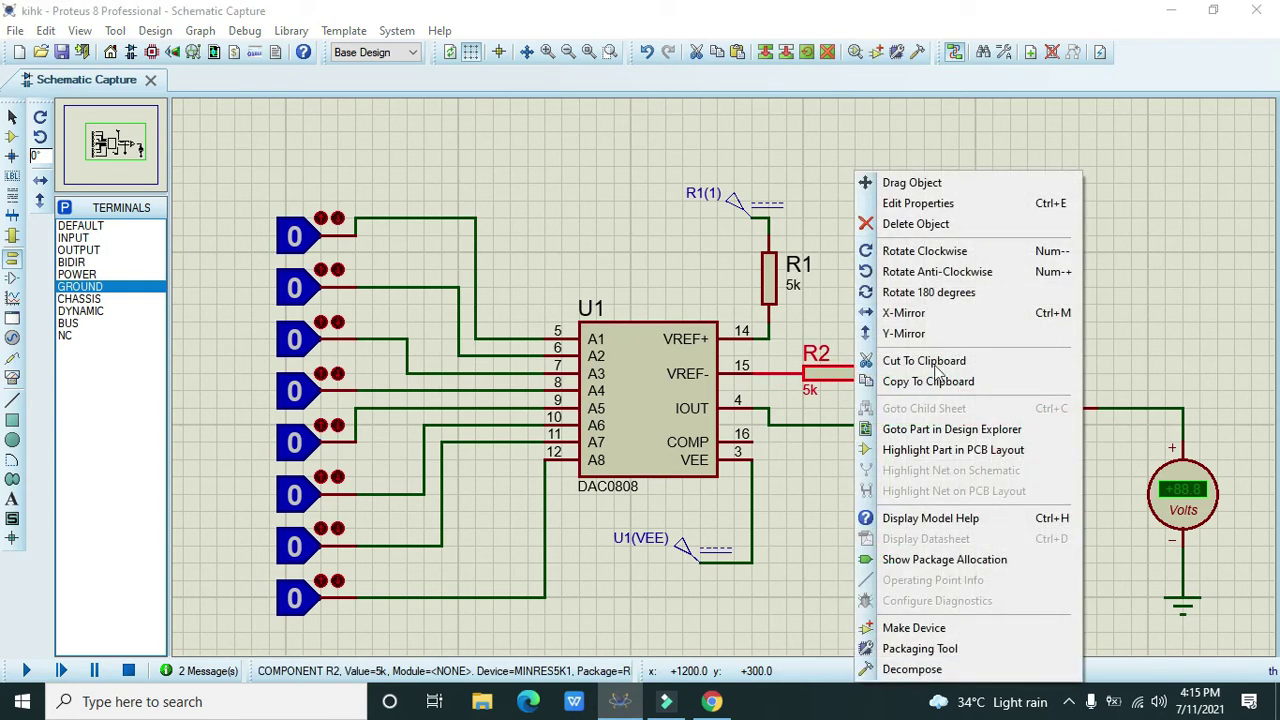
left_click(982, 380)
right_click(982, 476)
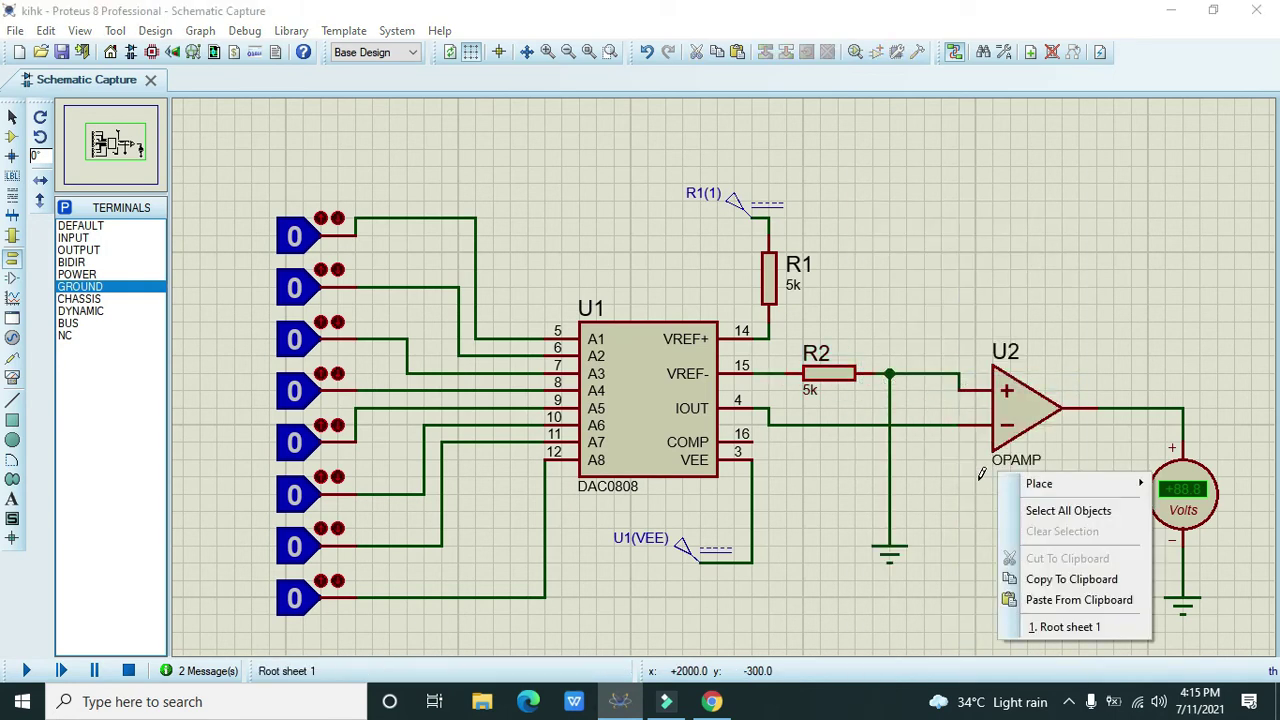
left_click(1065, 600)
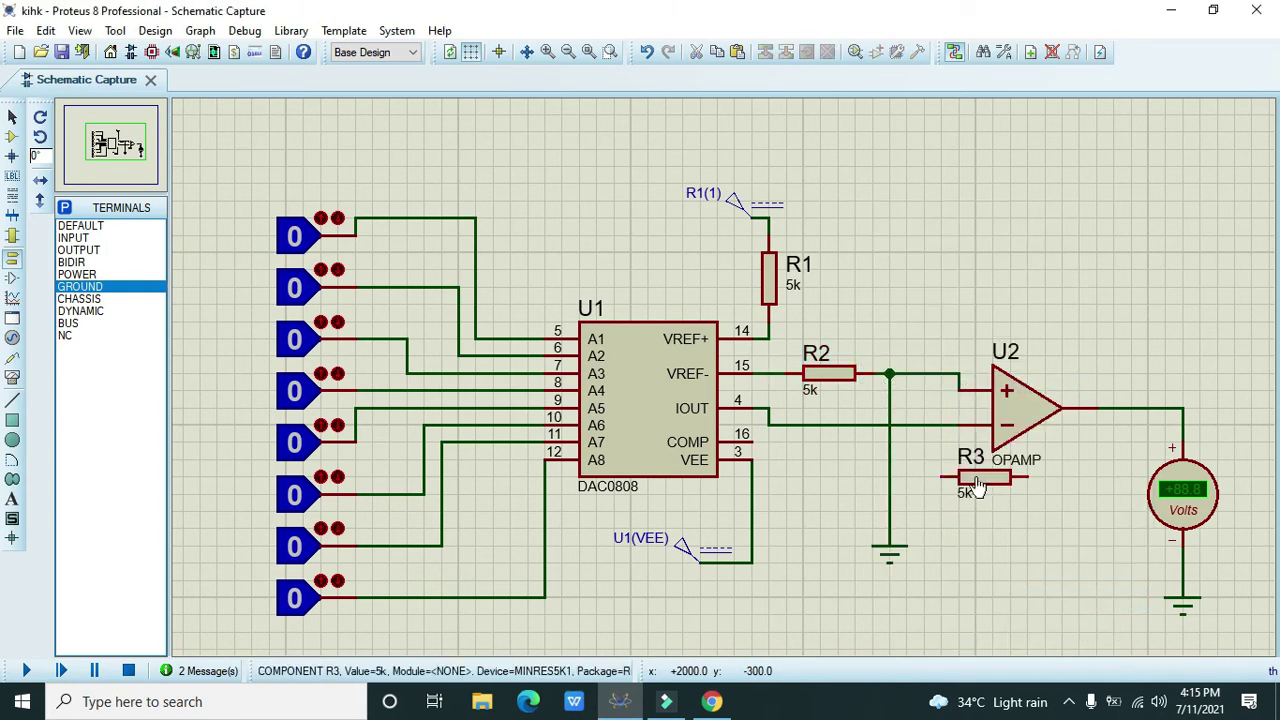
left_click_drag(978, 485, 996, 552)
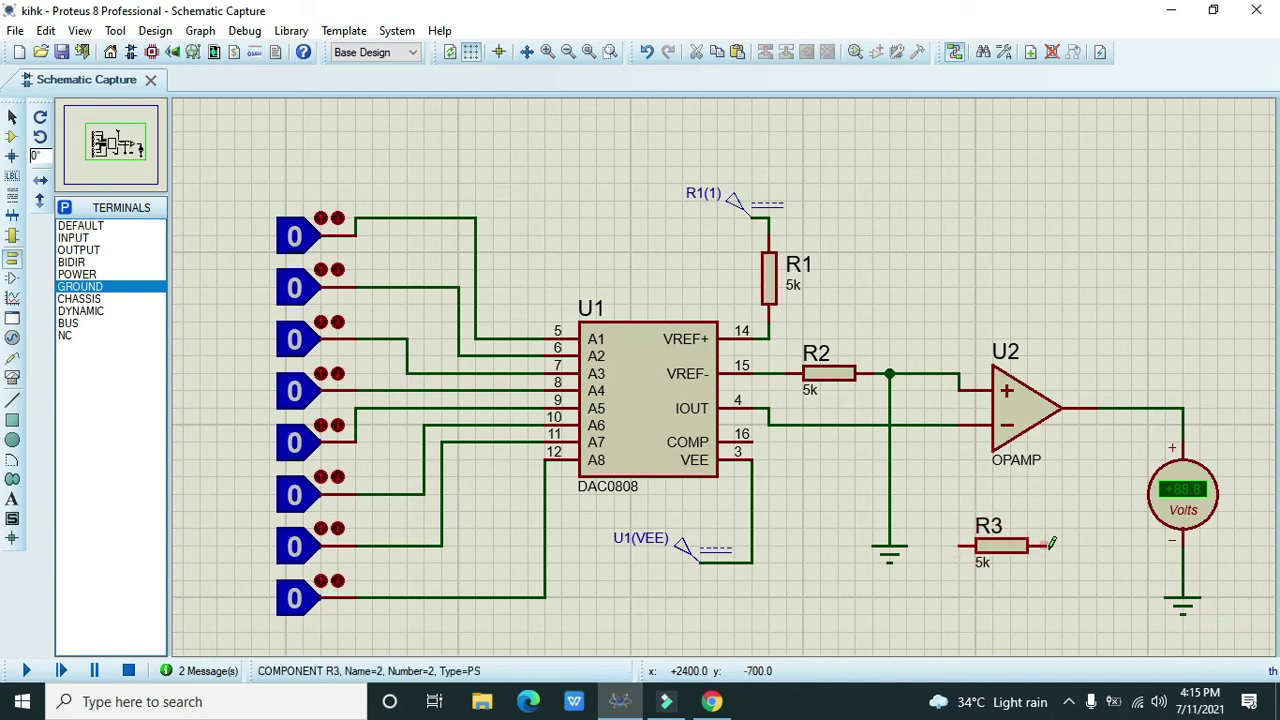
Wire R3 between the op-amp output and its inverting input.
left_click(1050, 545)
left_click(1097, 408)
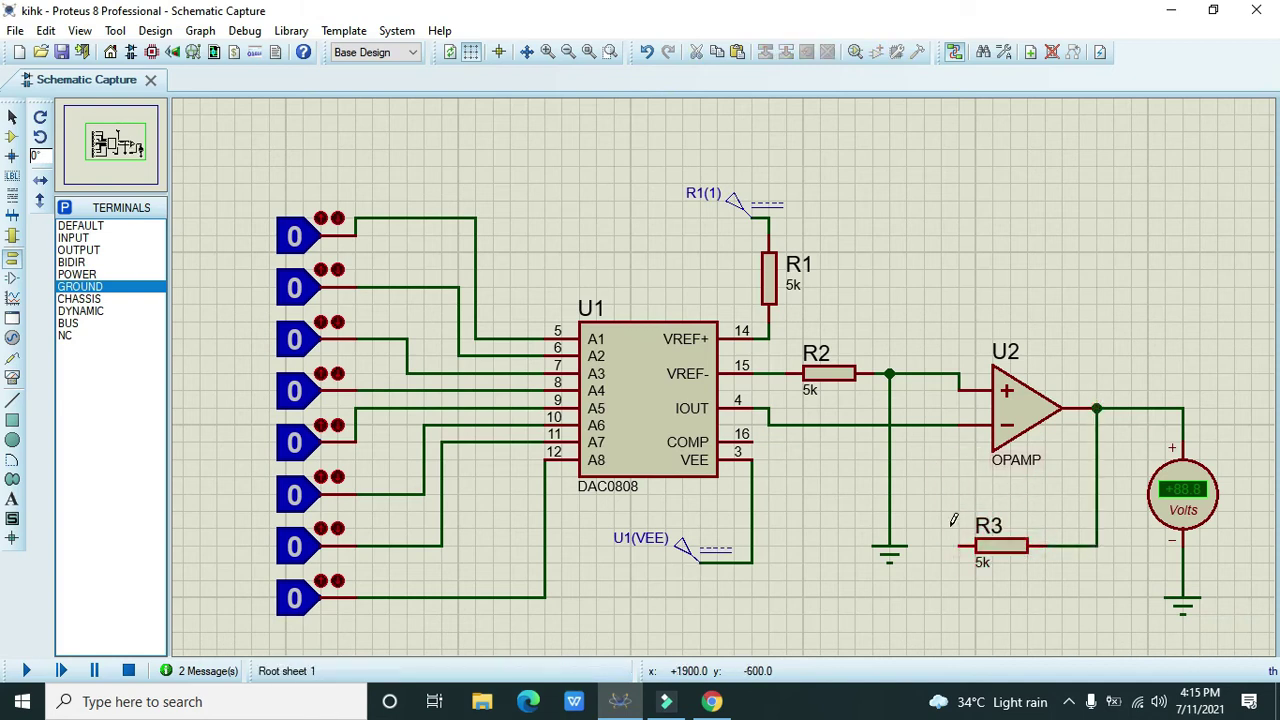
left_click(958, 545)
left_click(924, 425)
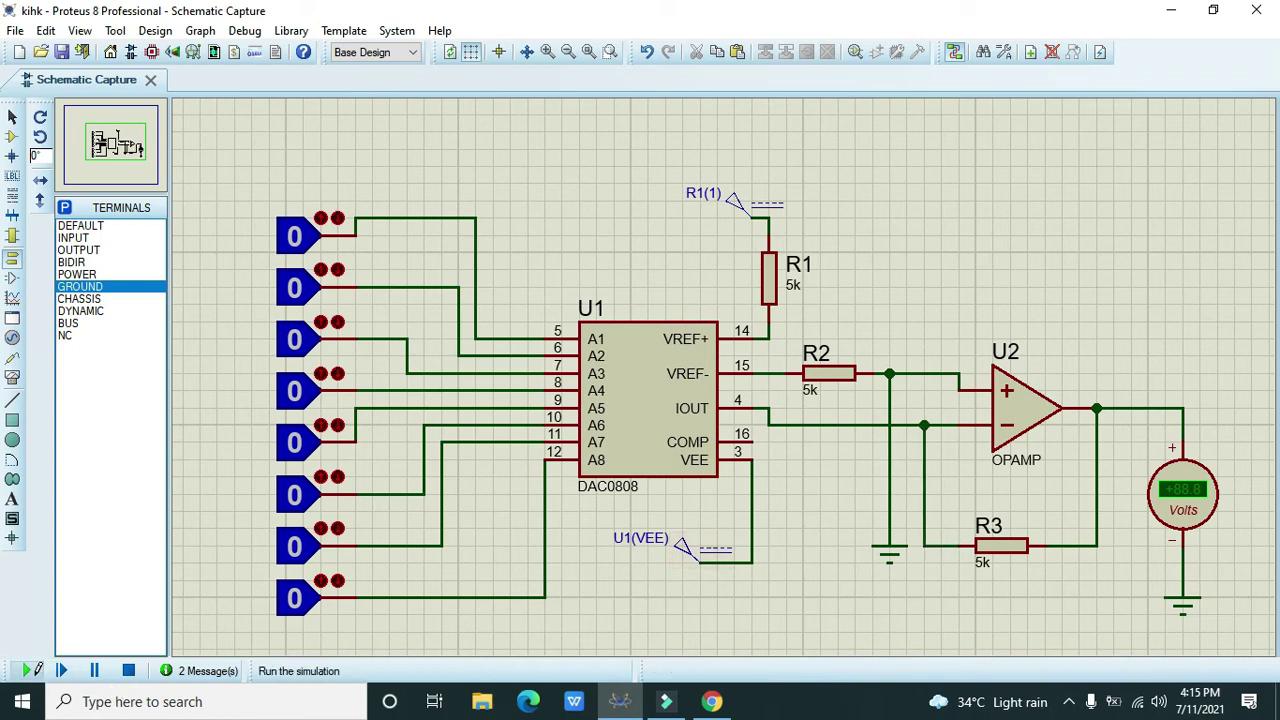
Run the simulation and set all eight logic inputs to 1, bottom to top, reaching +15.0 V.
left_click(26, 670)
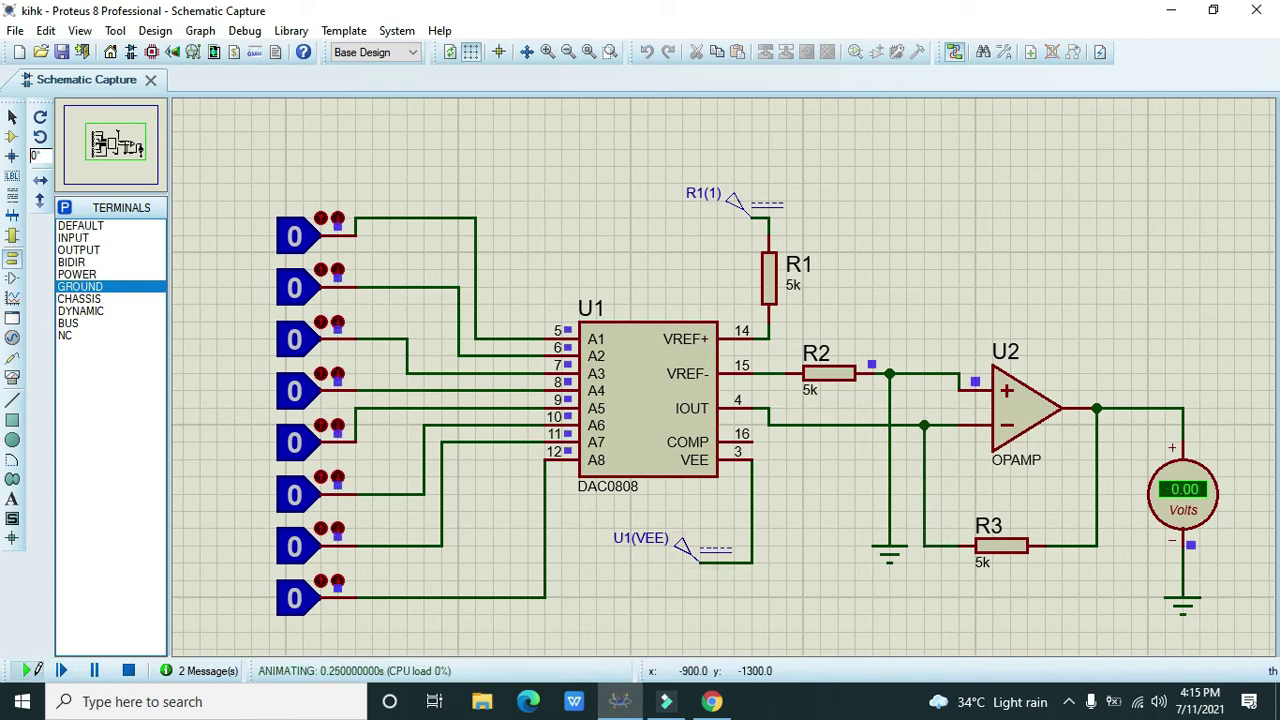
left_click(322, 583)
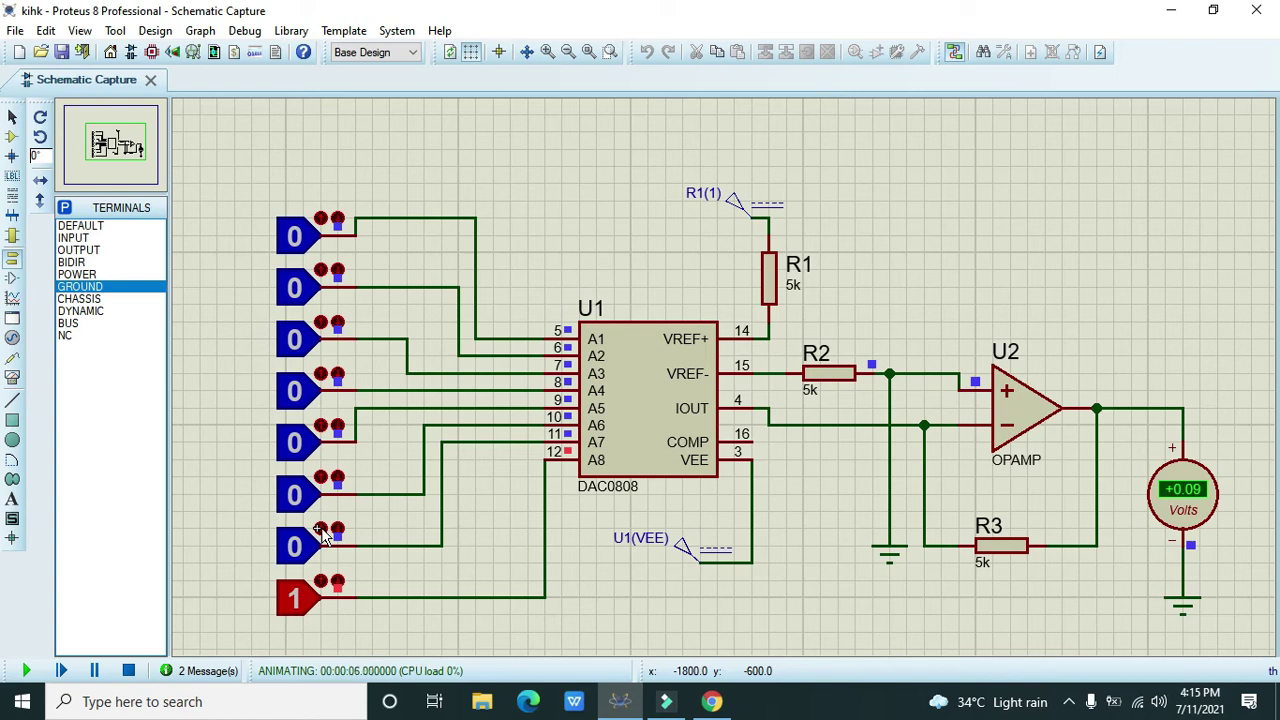
left_click(321, 535)
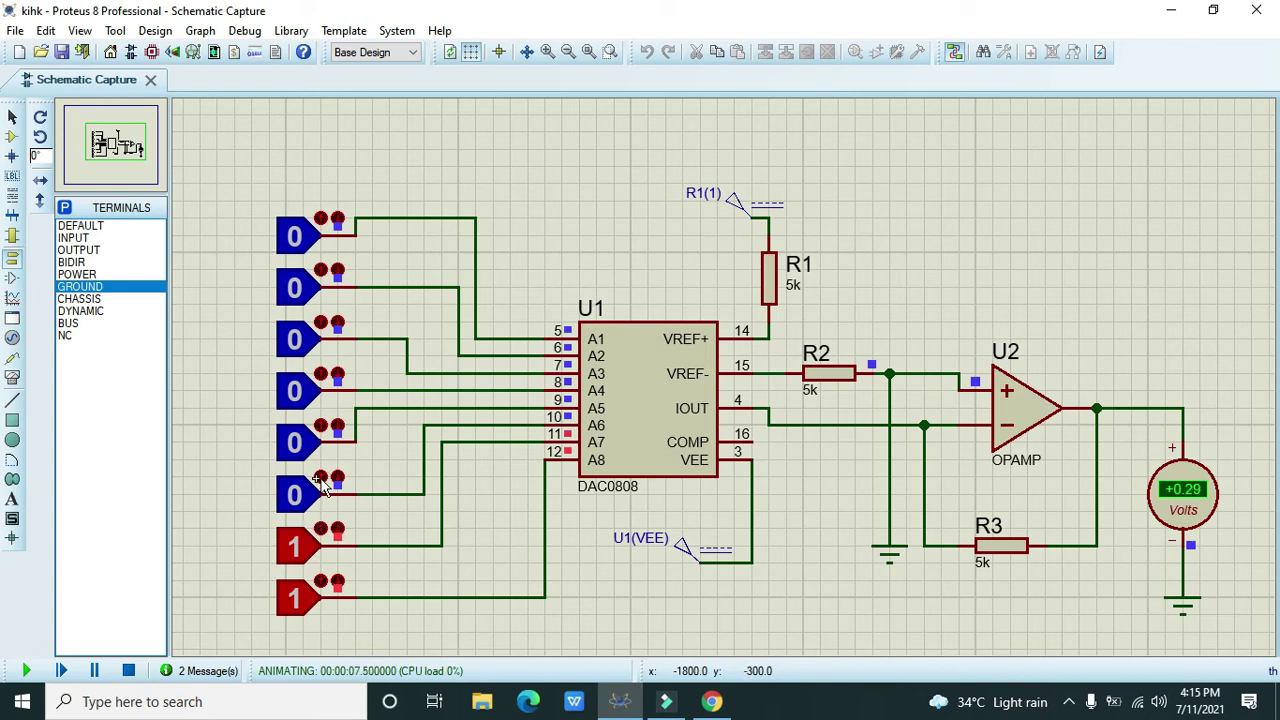
left_click(322, 483)
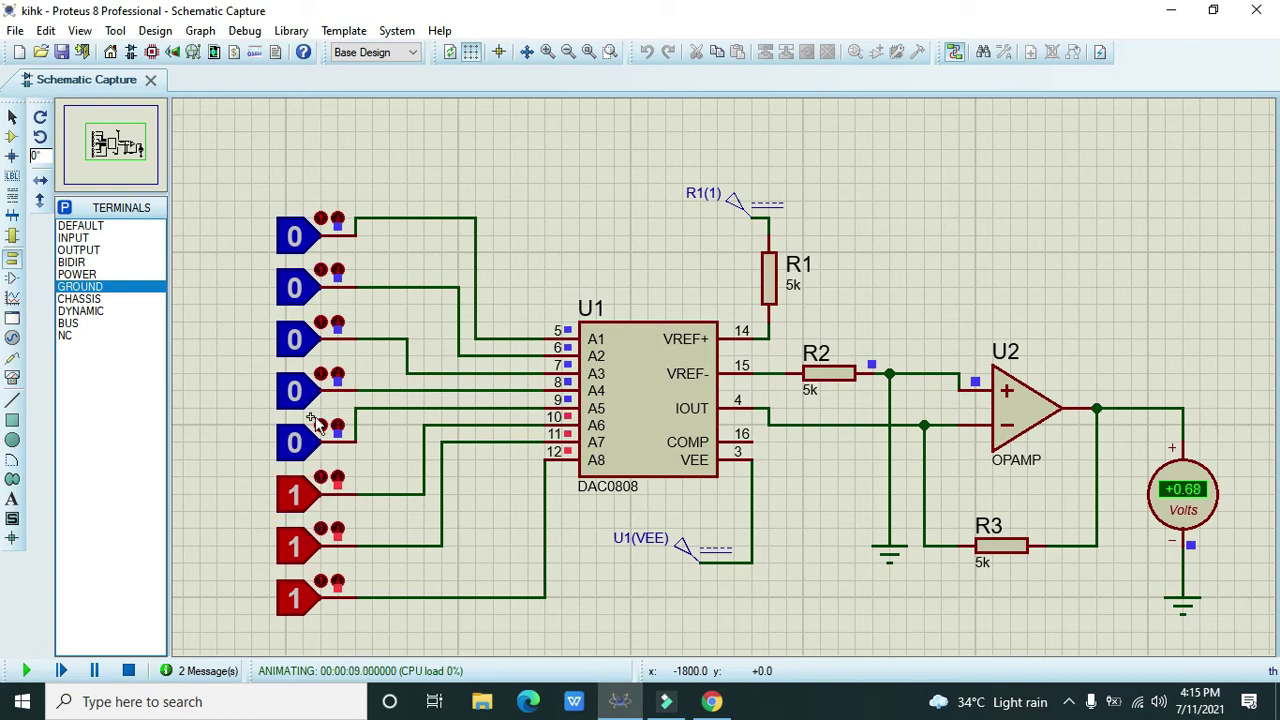
left_click(321, 430)
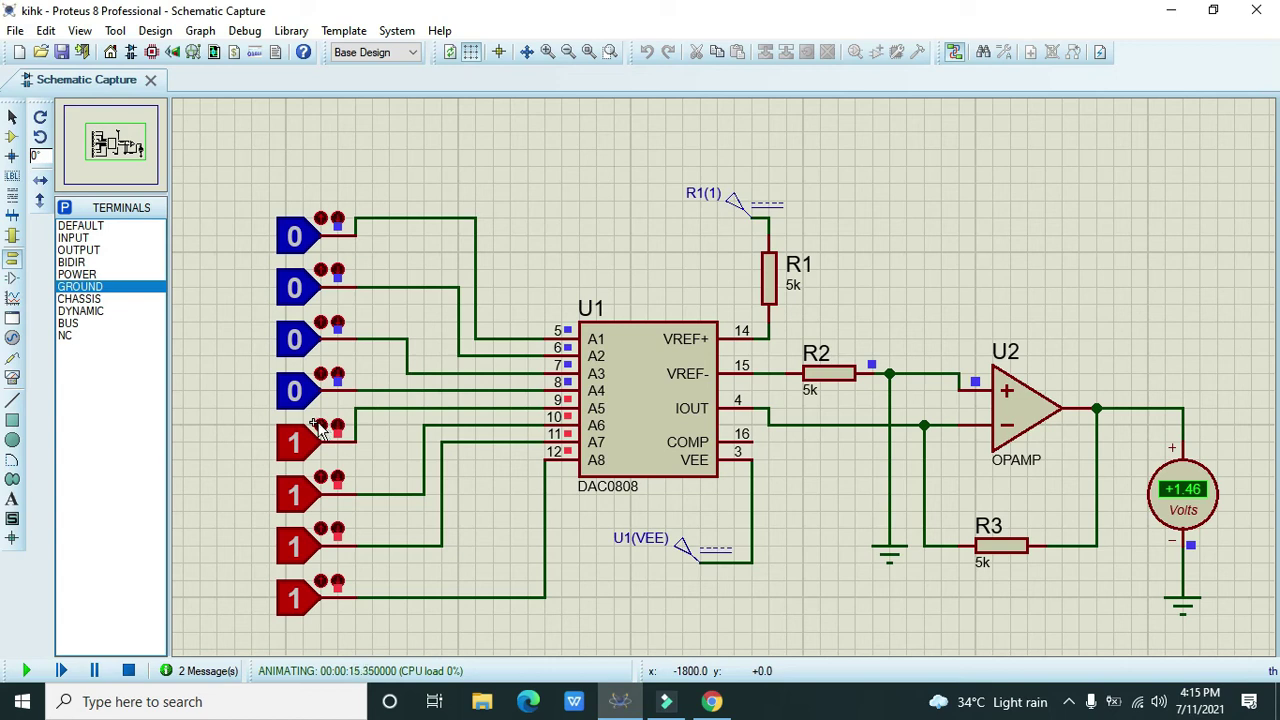
left_click(322, 378)
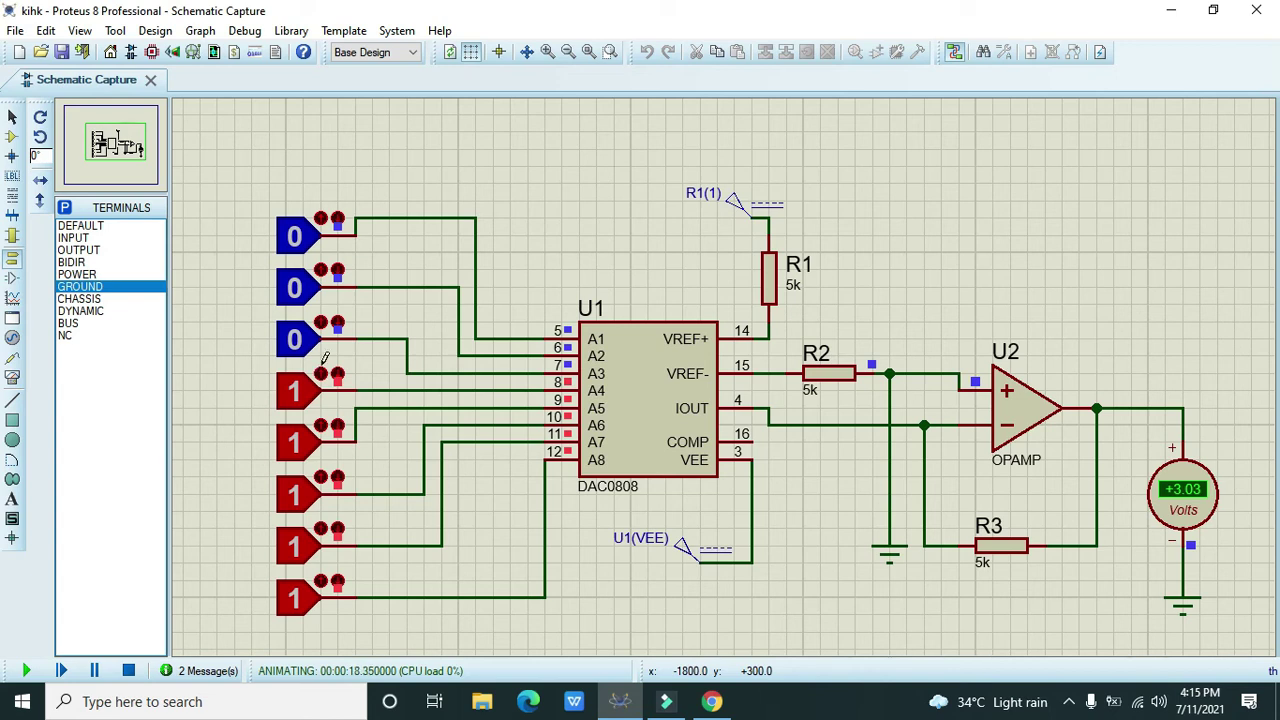
left_click(319, 328)
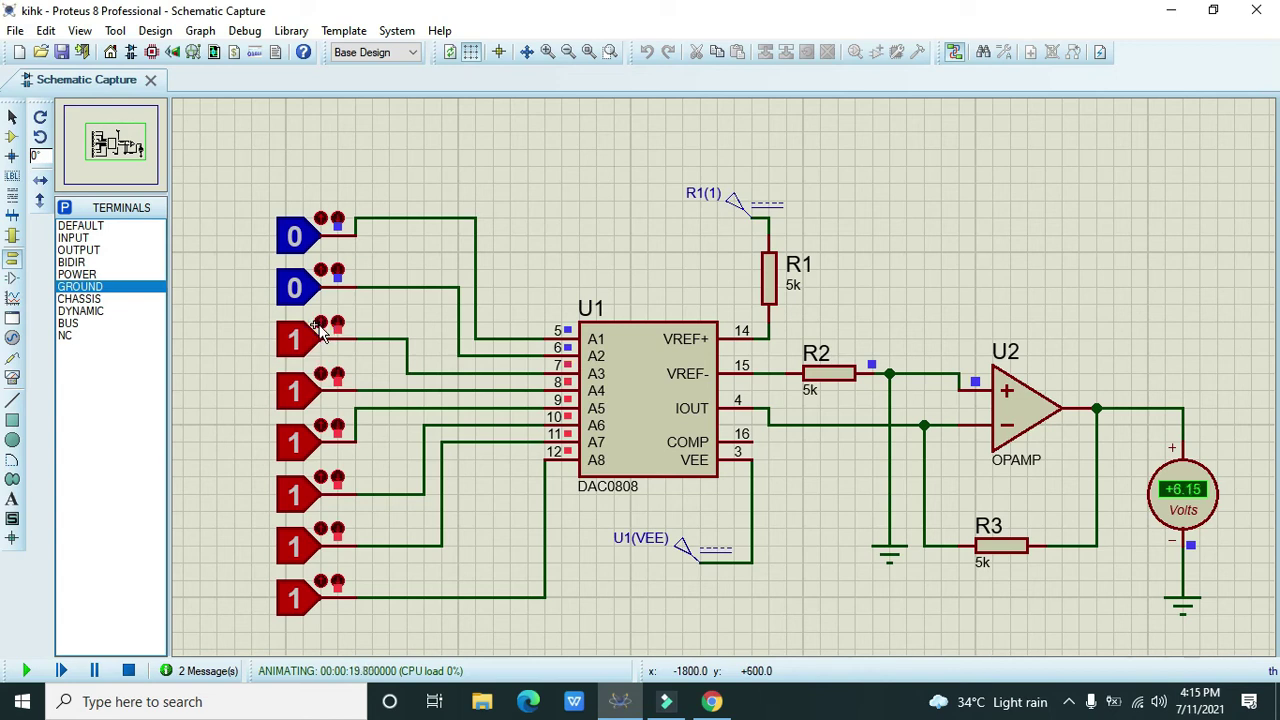
left_click(321, 274)
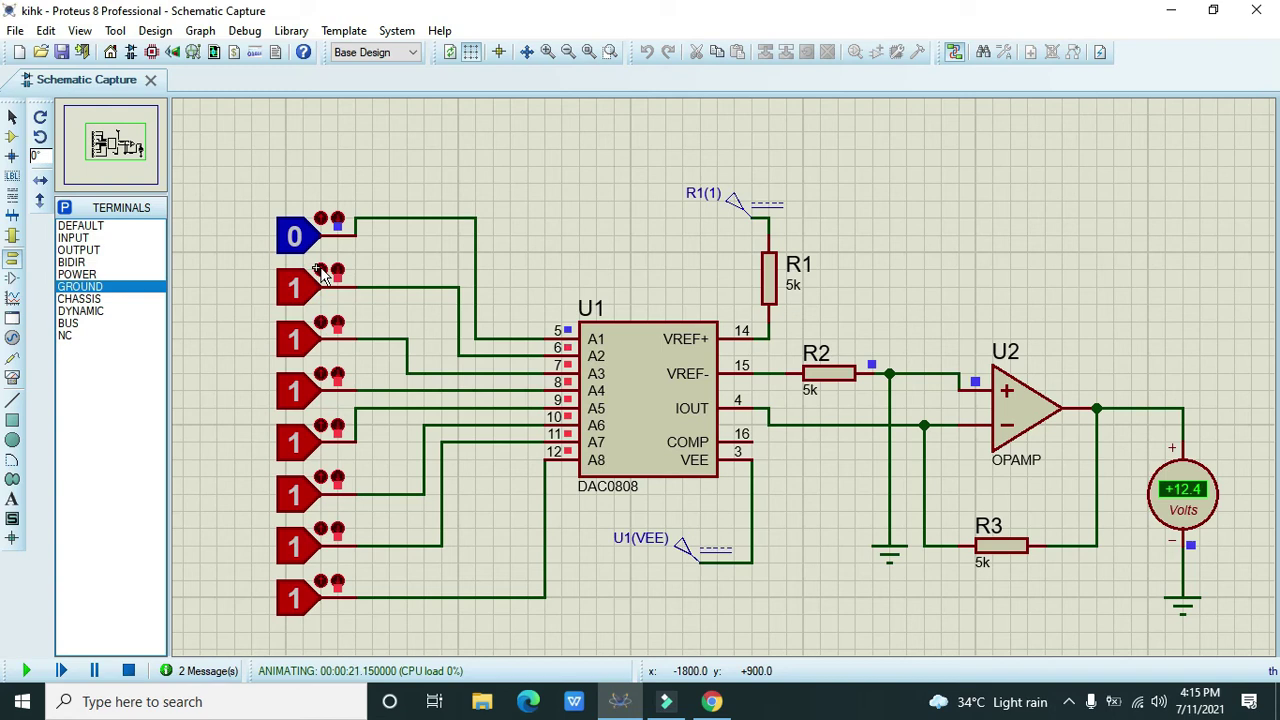
left_click(321, 220)
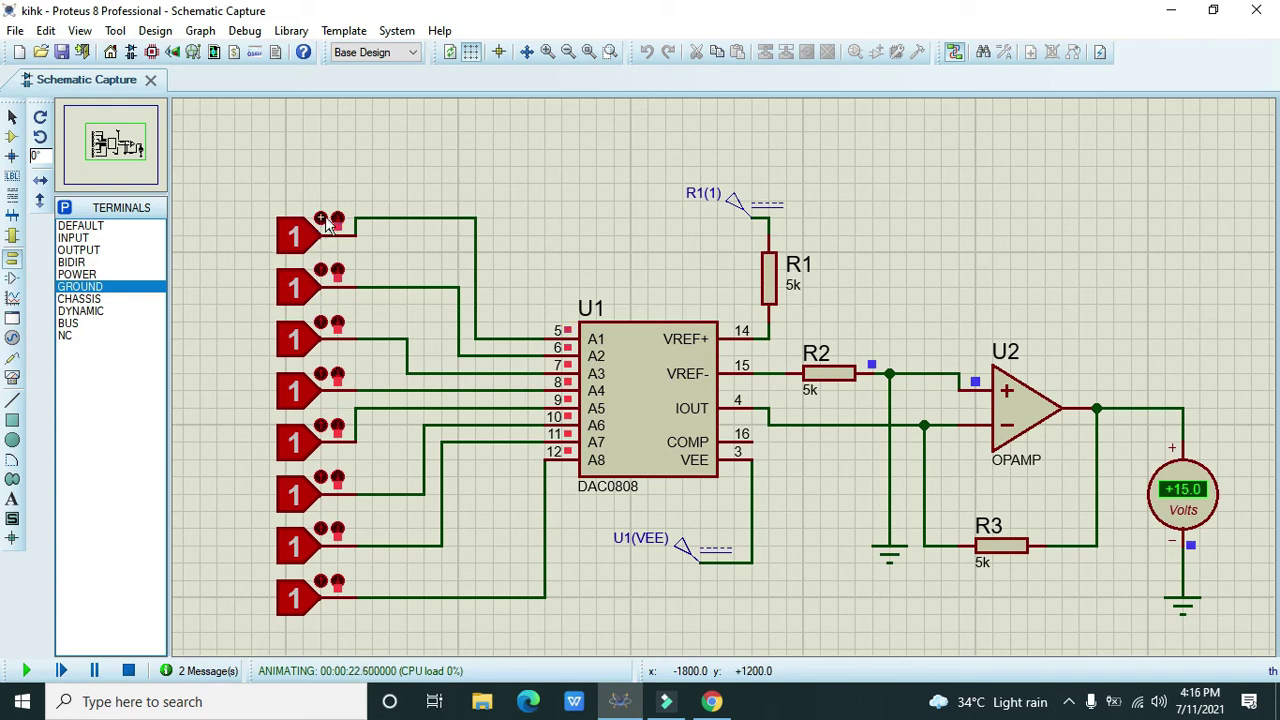